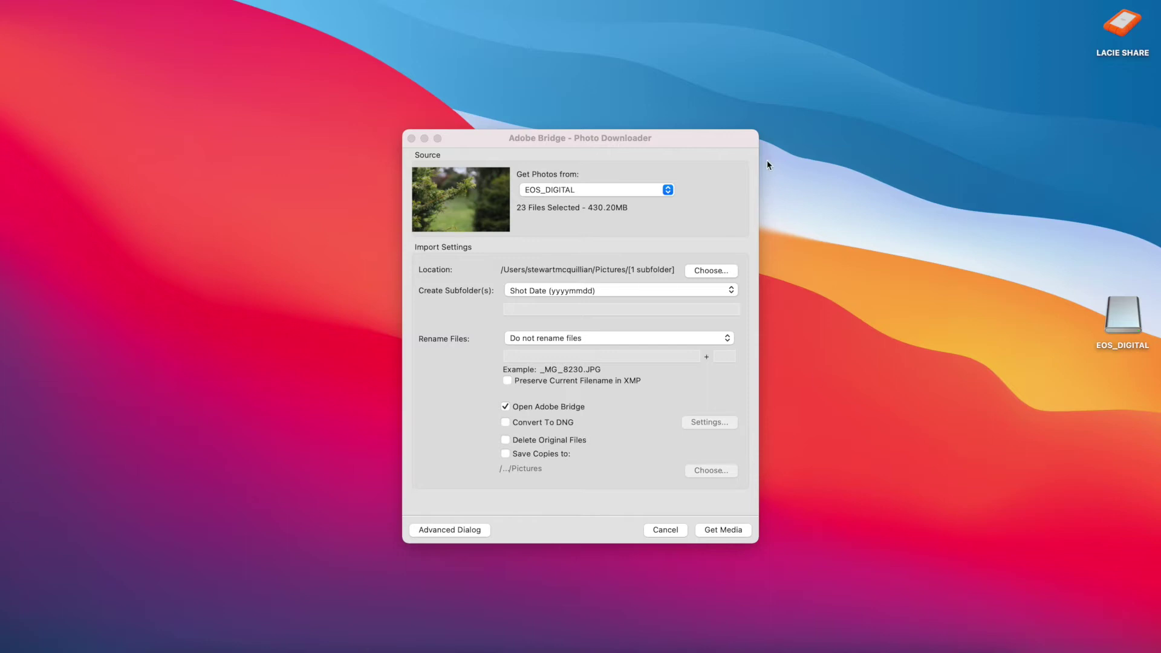
Browse the download location to LACIE SHARE > iwander youtube videos > April 2021 > Tutorial Loading Raw Files.
{"action": "left_click", "coordinate": [705, 271]}
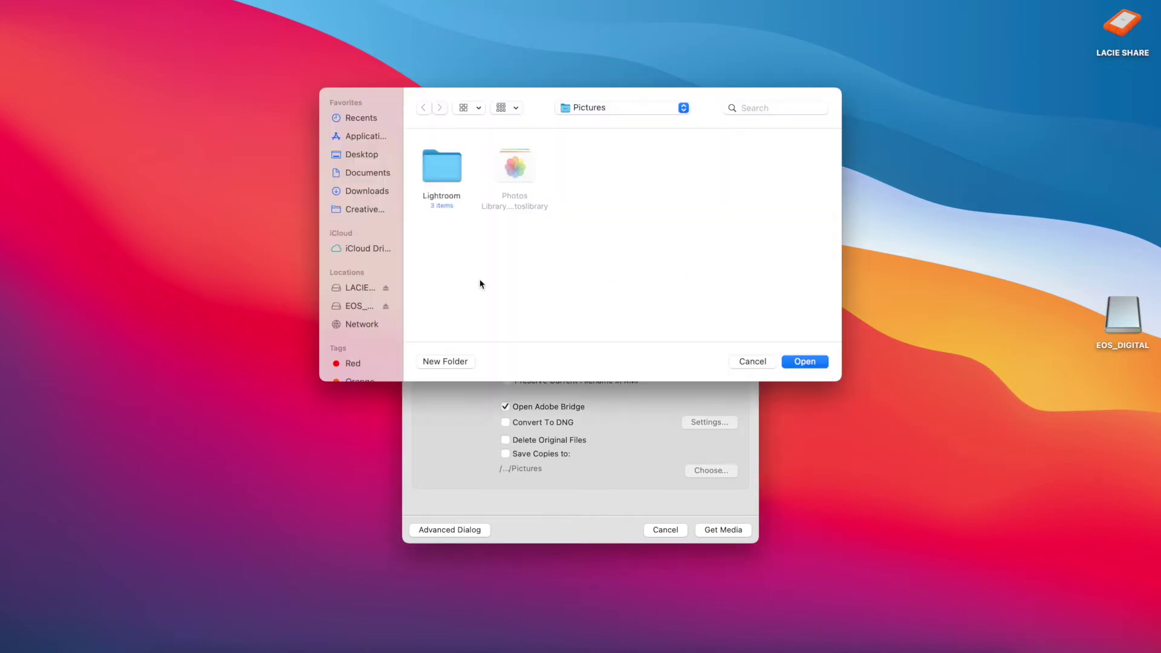
{"action": "left_click", "coordinate": [363, 287]}
{"action": "scroll", "coordinate": [584, 240], "scroll_direction": "down", "scroll_amount": 2}
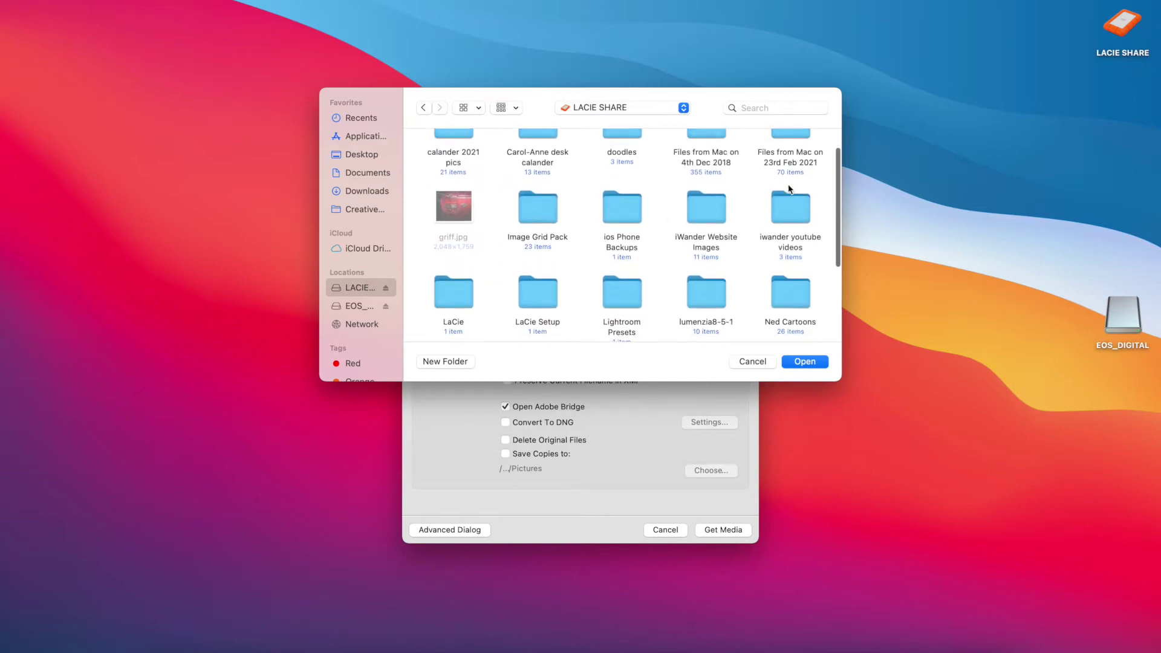
{"action": "double_click", "coordinate": [788, 210]}
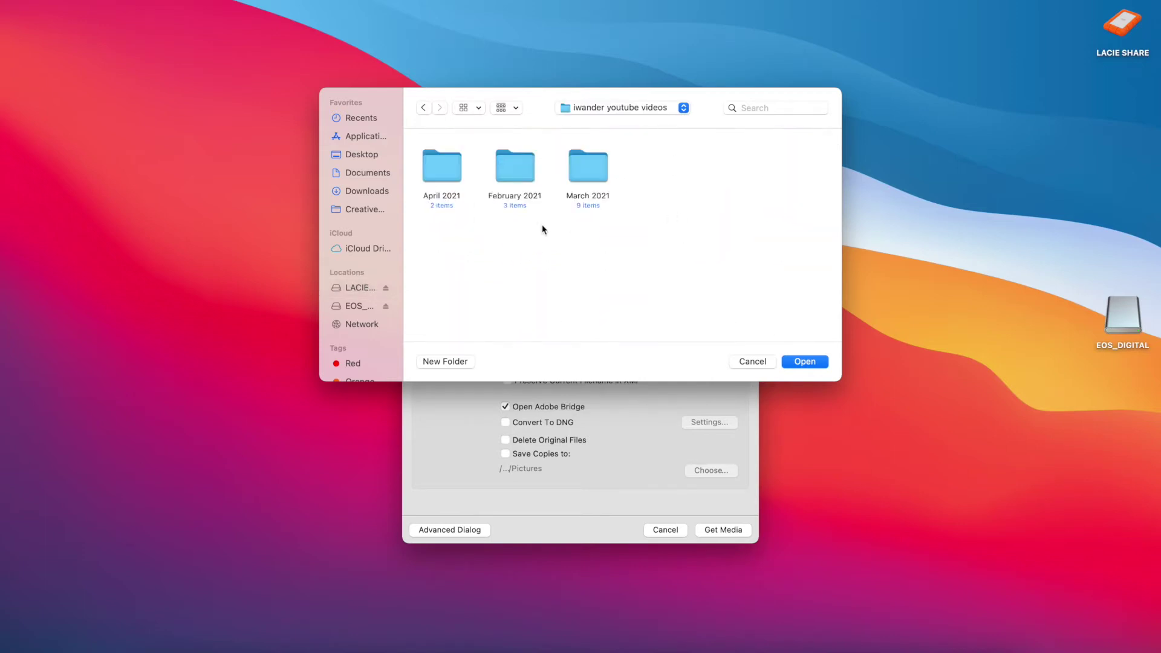
{"action": "double_click", "coordinate": [443, 171]}
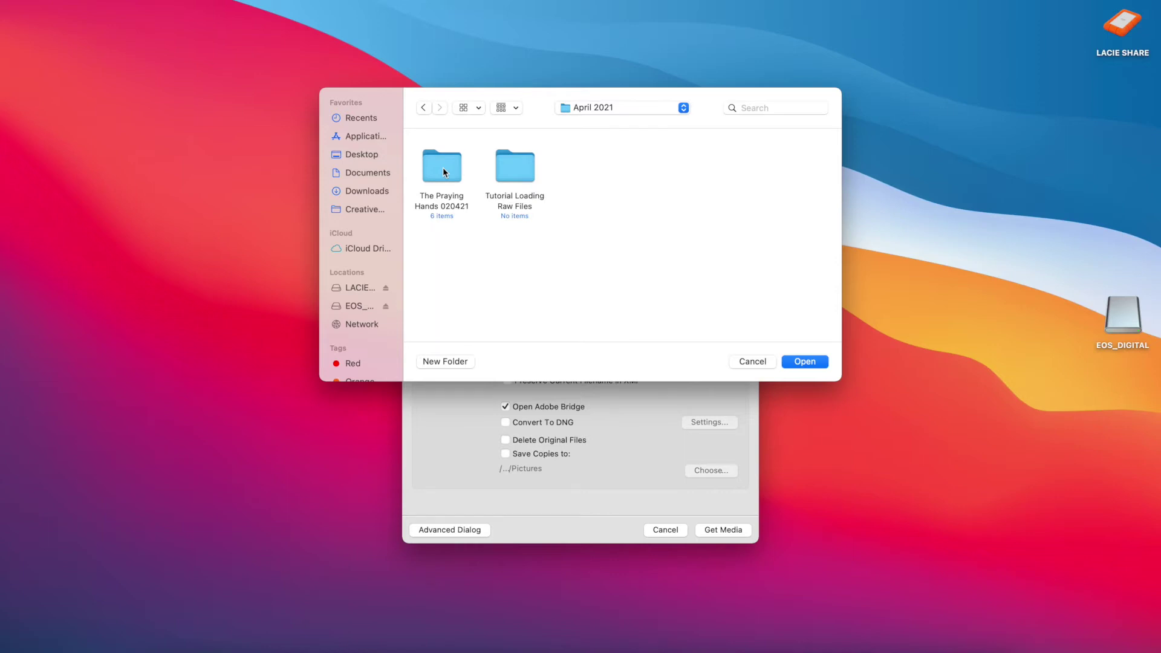
{"action": "double_click", "coordinate": [515, 171]}
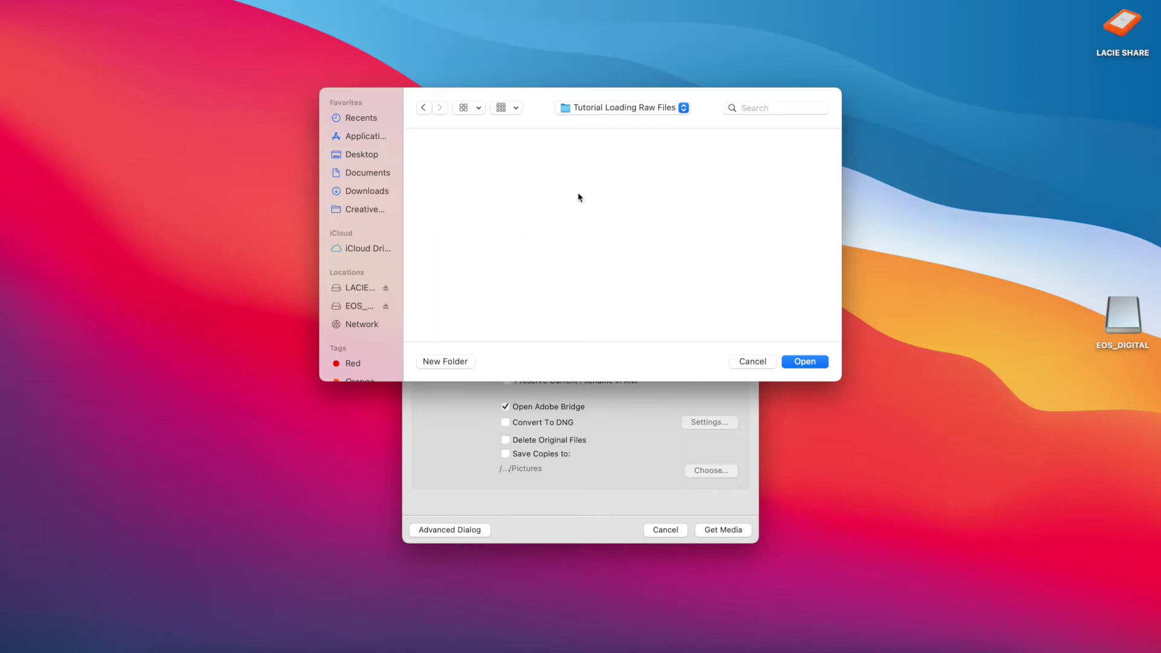
Create a new folder named Photos there and use it as the download destination.
{"action": "left_click", "coordinate": [455, 363]}
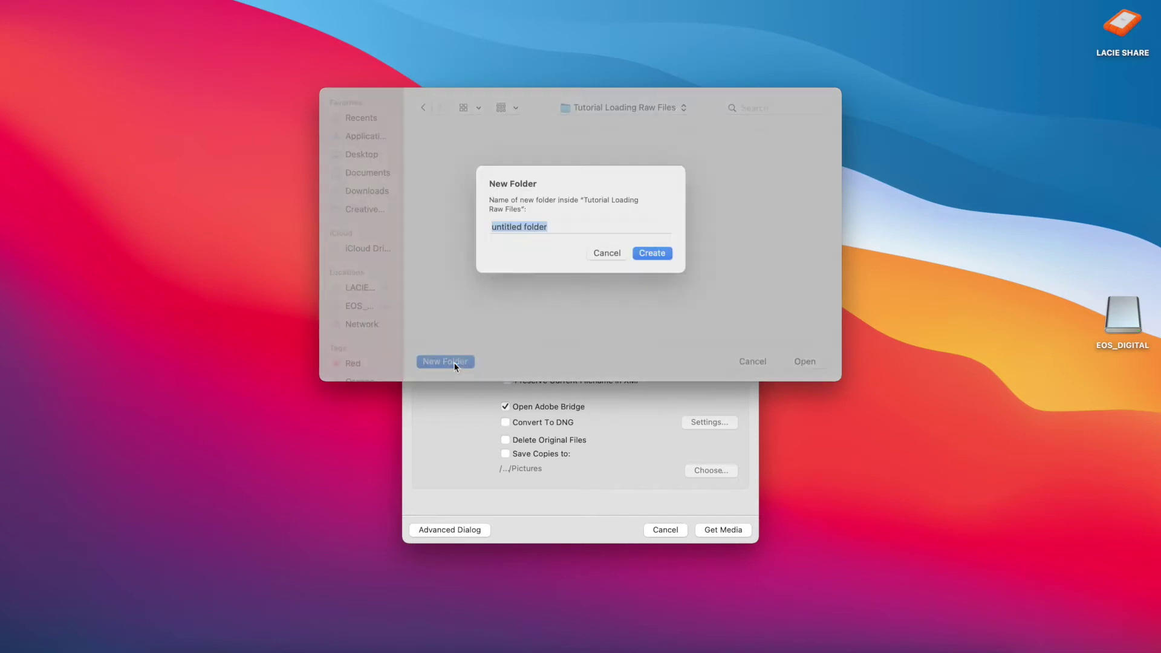
{"action": "type", "text": "Pho"}
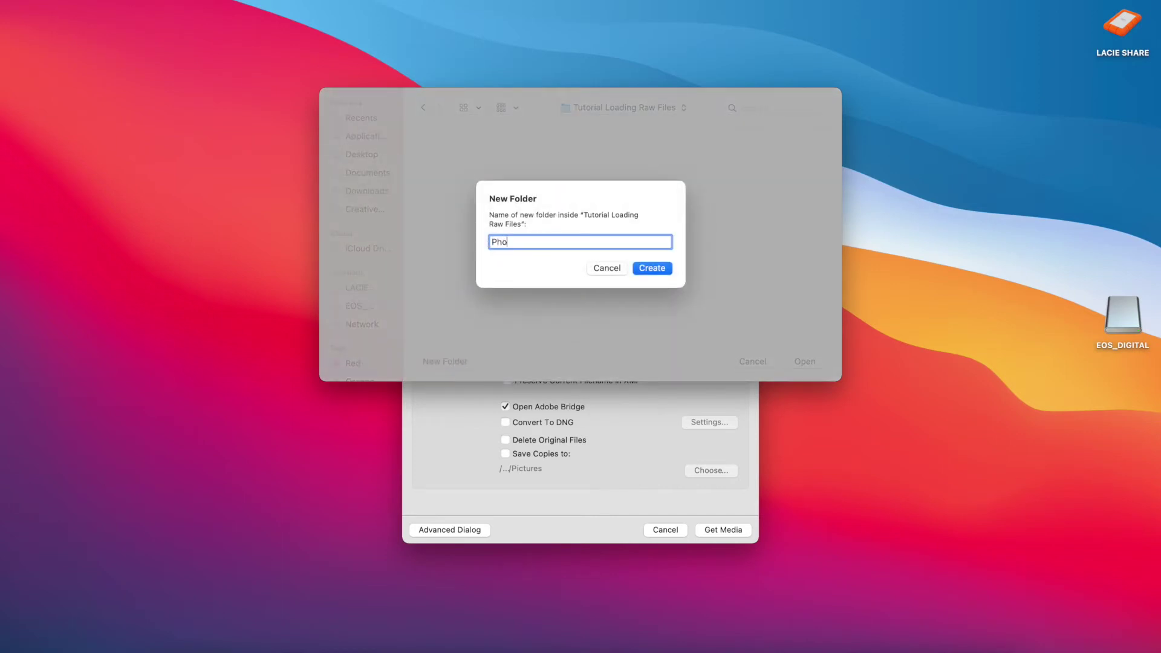
{"action": "type", "text": "tos"}
{"action": "key", "text": "Return"}
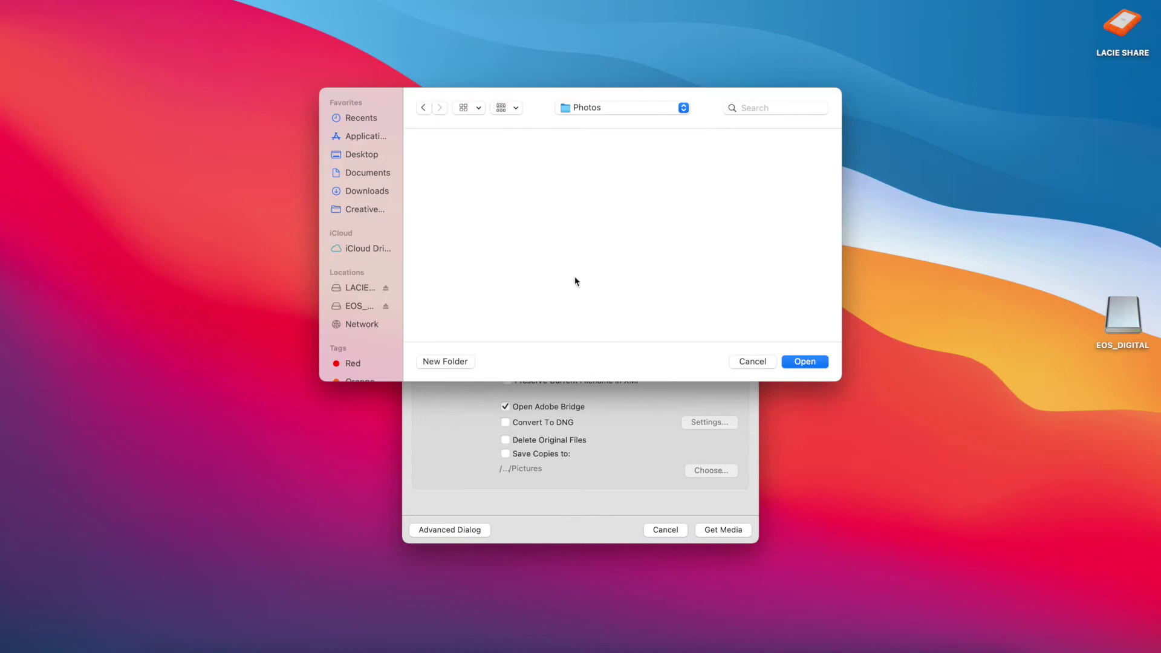
{"action": "left_click", "coordinate": [816, 363]}
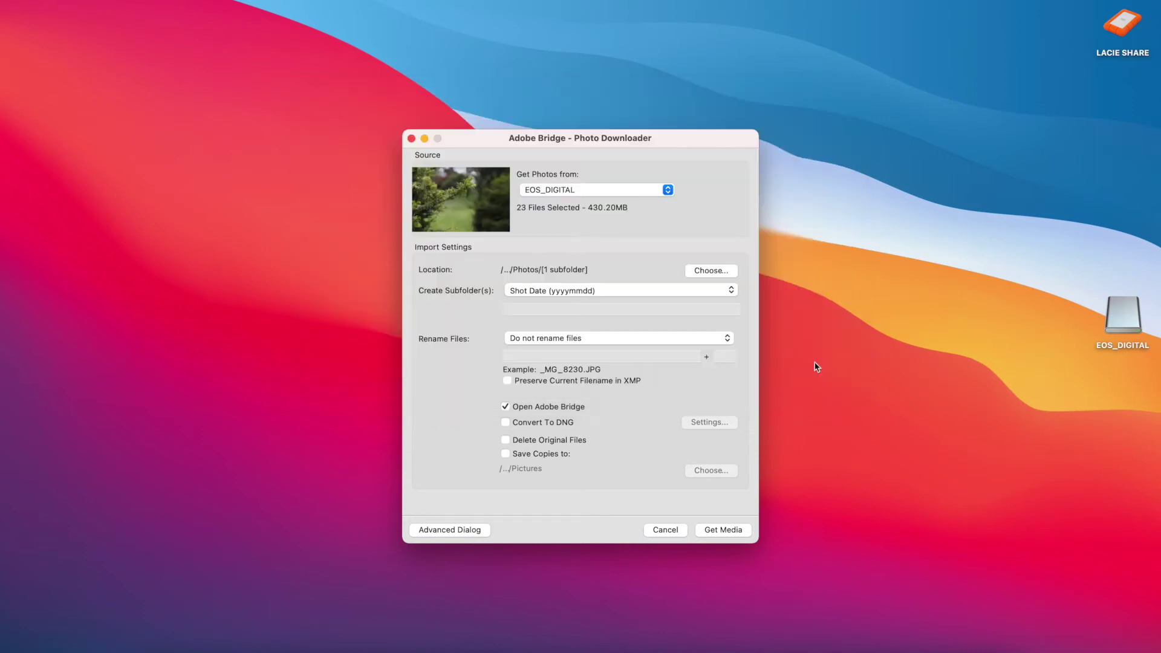
Start copying the 23 card files (430.20MB) into Photos with Get Media.
{"action": "left_click", "coordinate": [719, 532]}
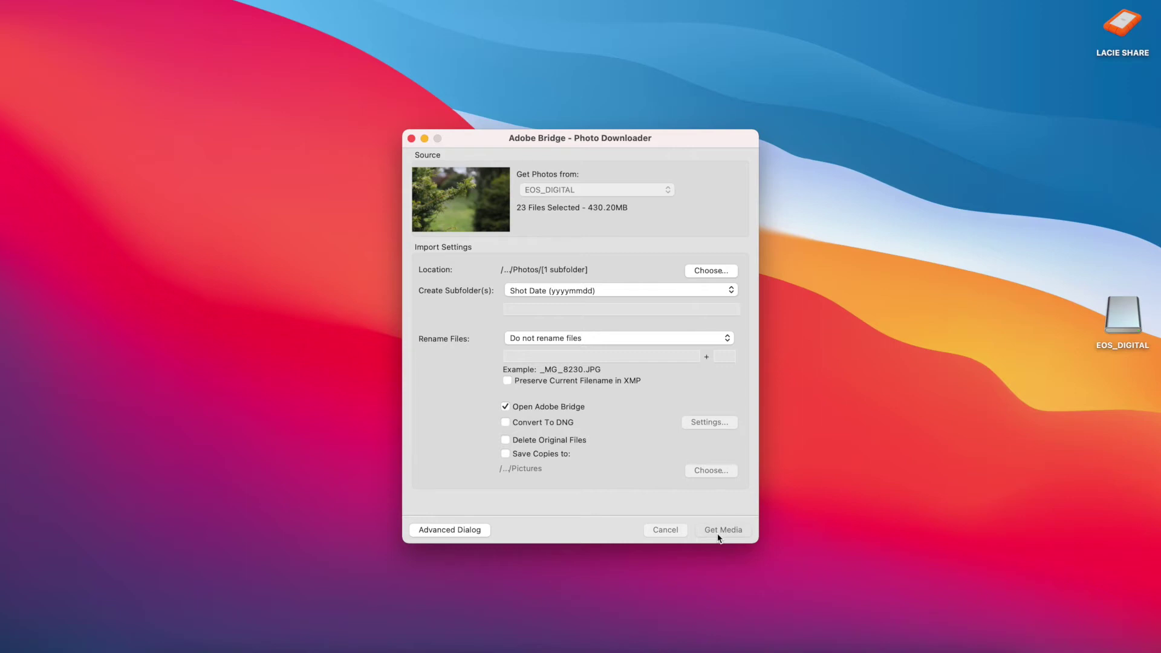
Finish the download and view the 23 copied photos in the 20210407 folder.
{"action": "left_click", "coordinate": [720, 531]}
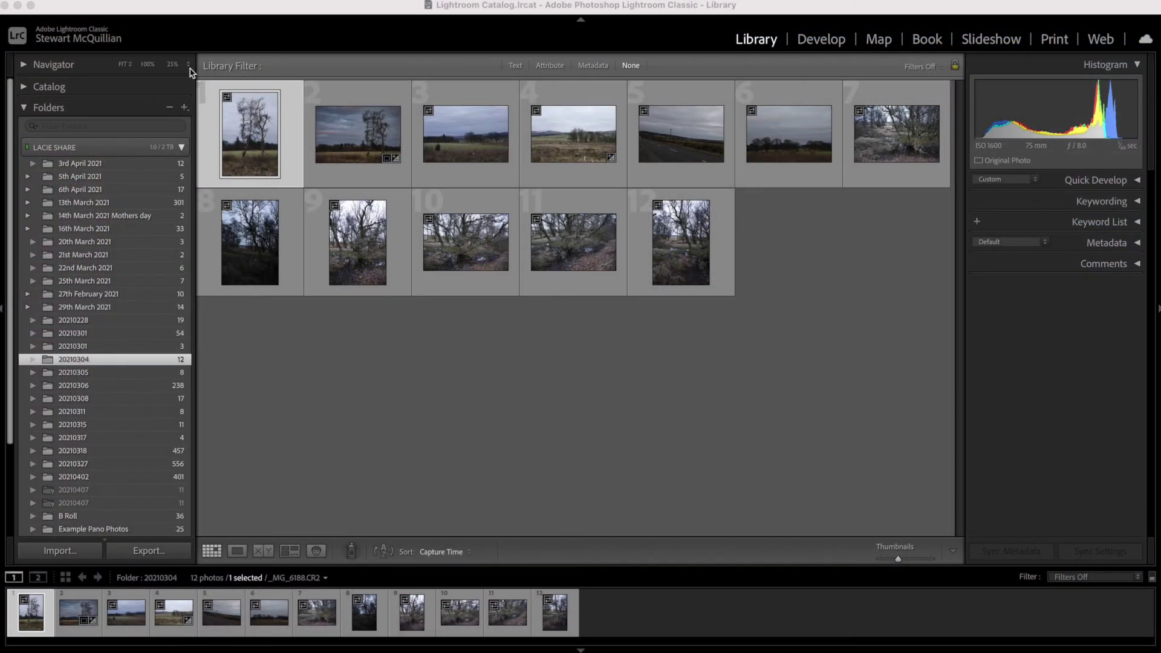
In Lightroom Classic's General preferences, enable 'Treat JPEG files next to raw files as separate photos'.
{"action": "left_click", "coordinate": [134, 13]}
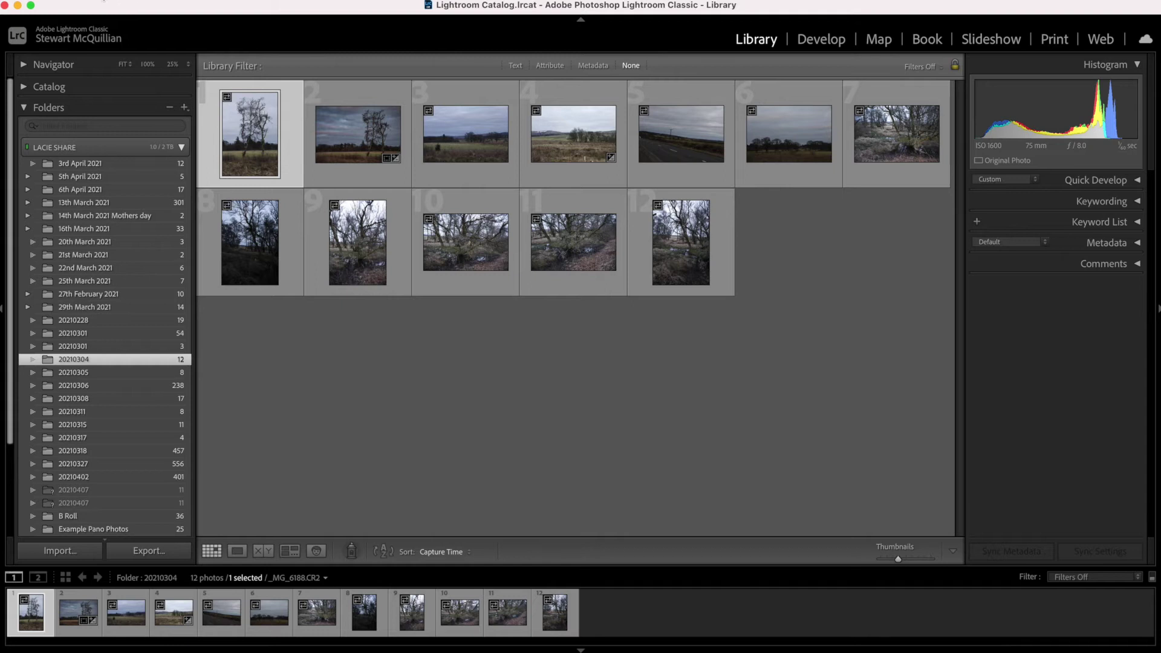
{"action": "left_click", "coordinate": [87, 2]}
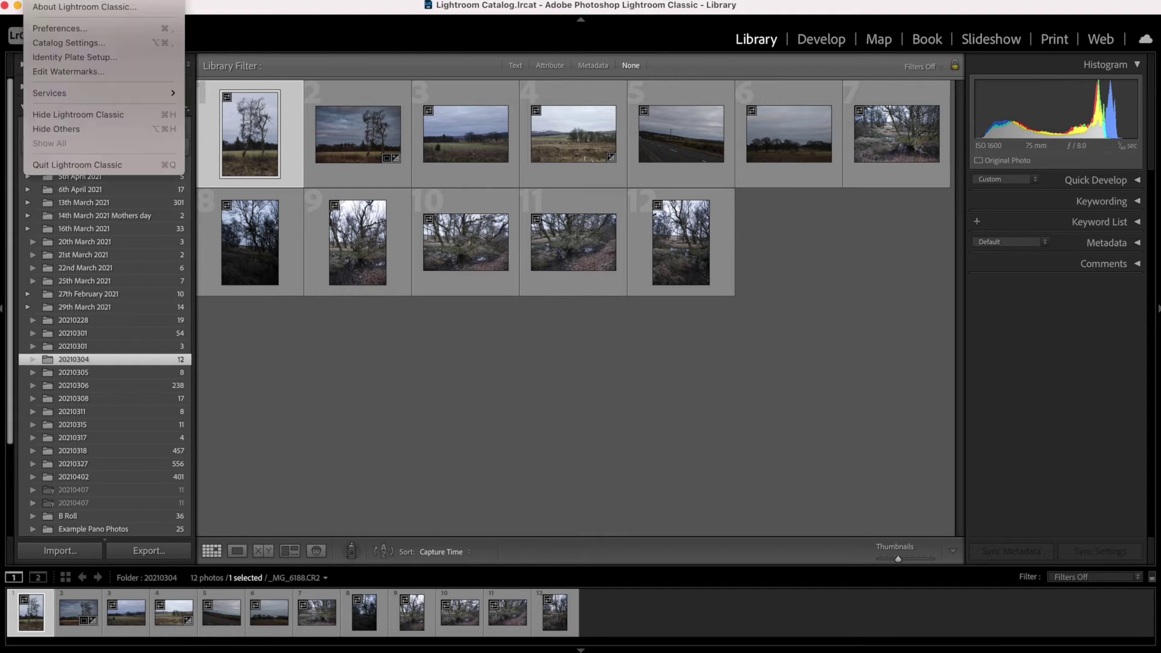
{"action": "left_click", "coordinate": [83, 28]}
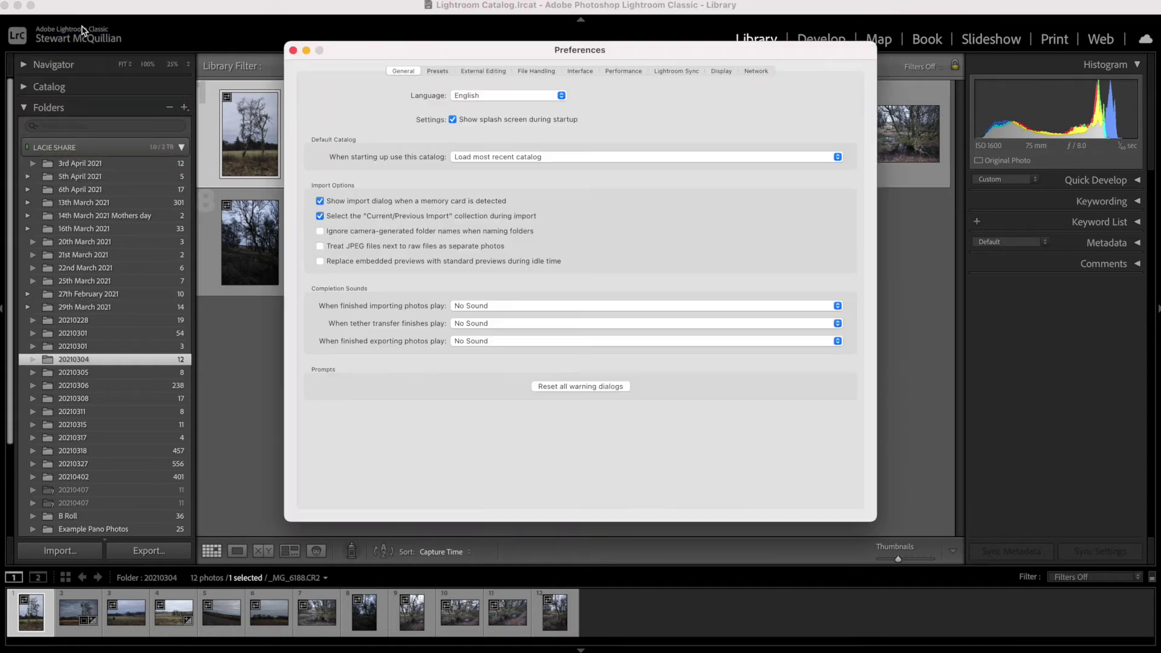
{"action": "left_click", "coordinate": [320, 246]}
{"action": "left_click", "coordinate": [293, 50]}
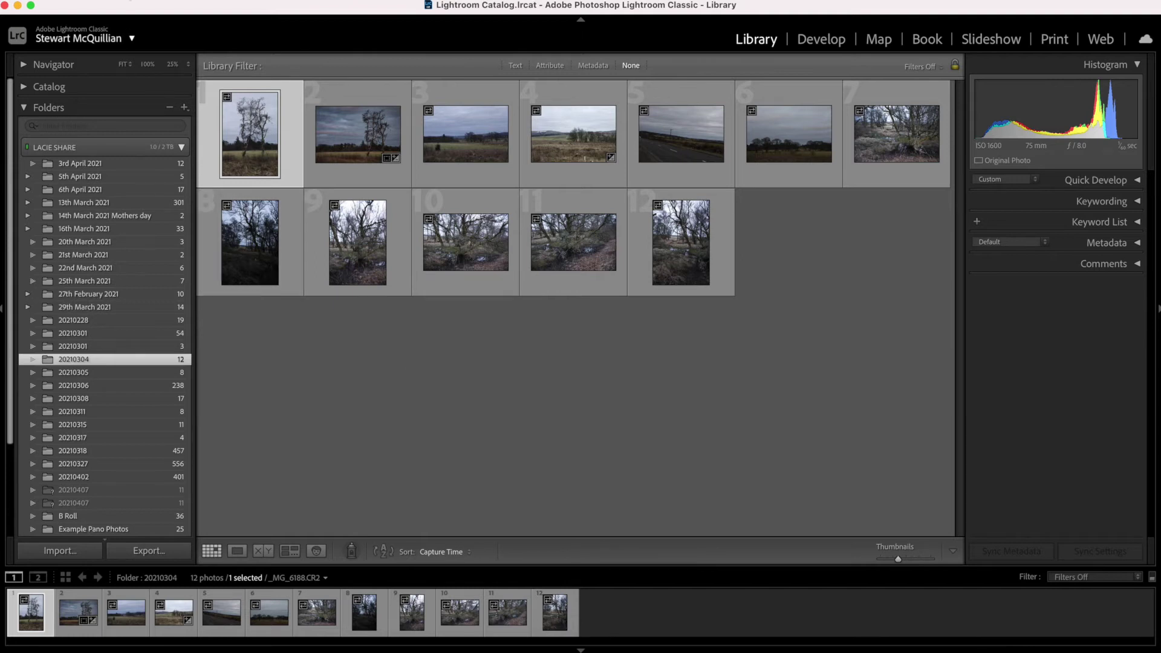
{"action": "left_click", "coordinate": [125, 3]}
{"action": "left_click", "coordinate": [154, 86]}
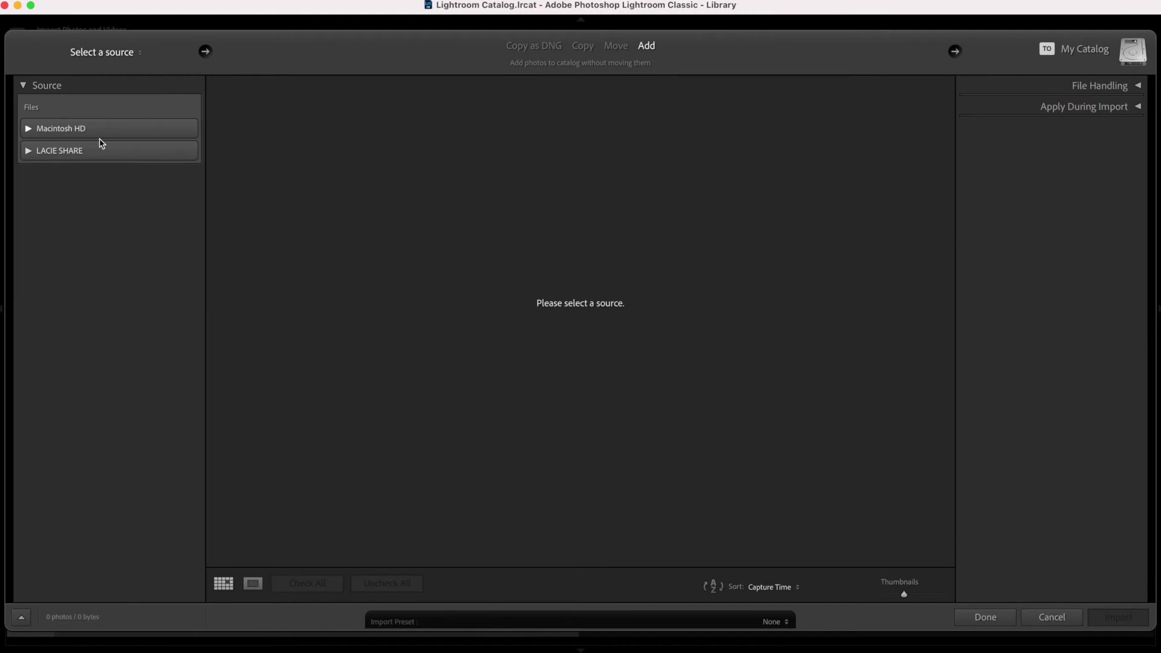
{"action": "left_click", "coordinate": [51, 154]}
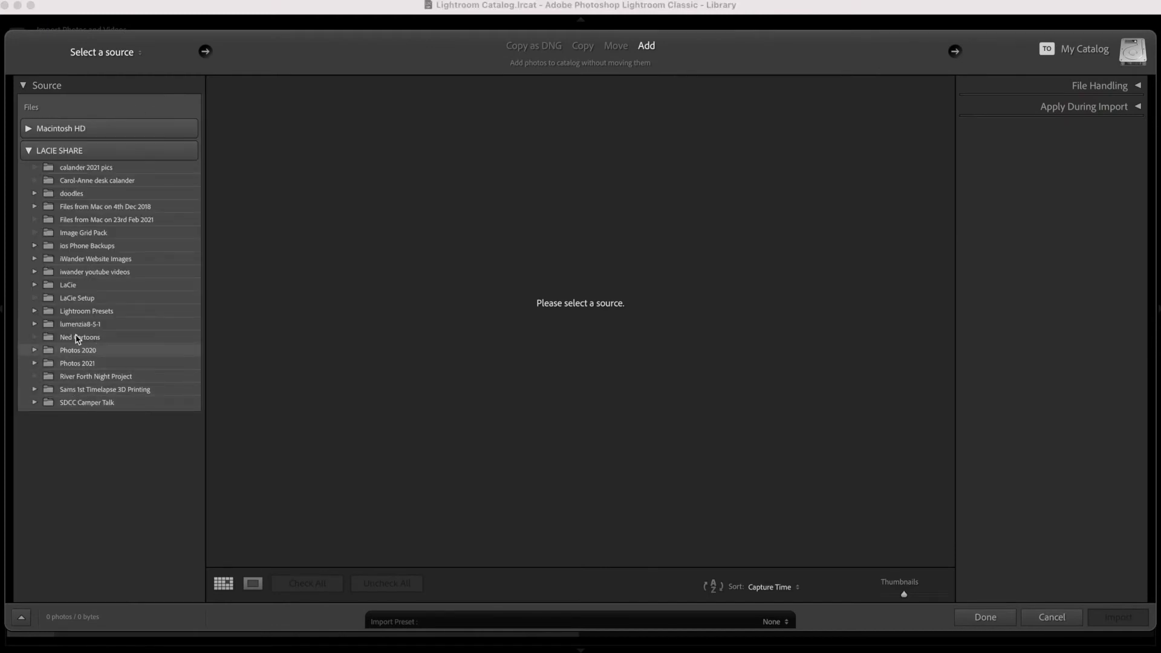
{"action": "left_click", "coordinate": [54, 275]}
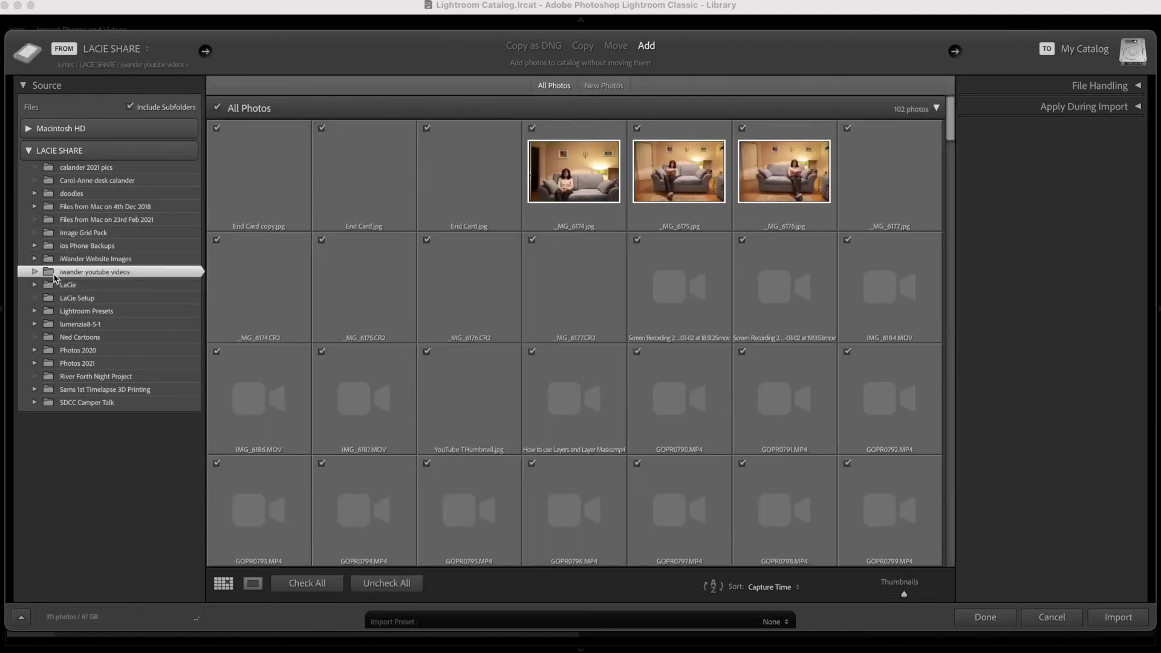
{"action": "left_click", "coordinate": [36, 272]}
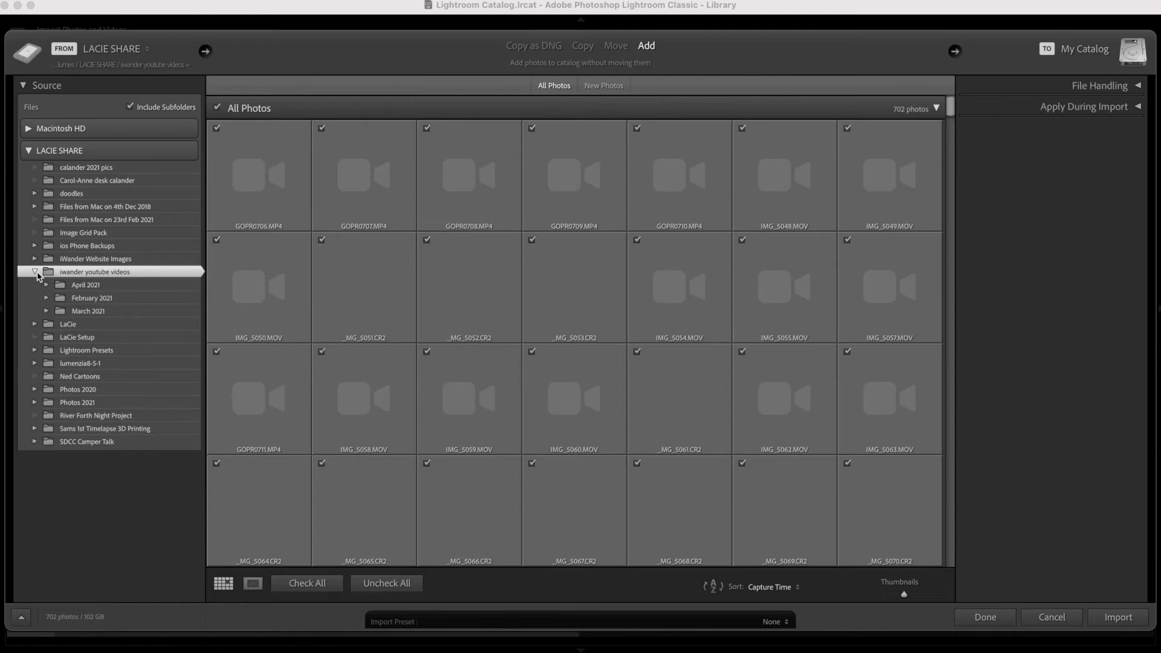
{"action": "left_click", "coordinate": [46, 286]}
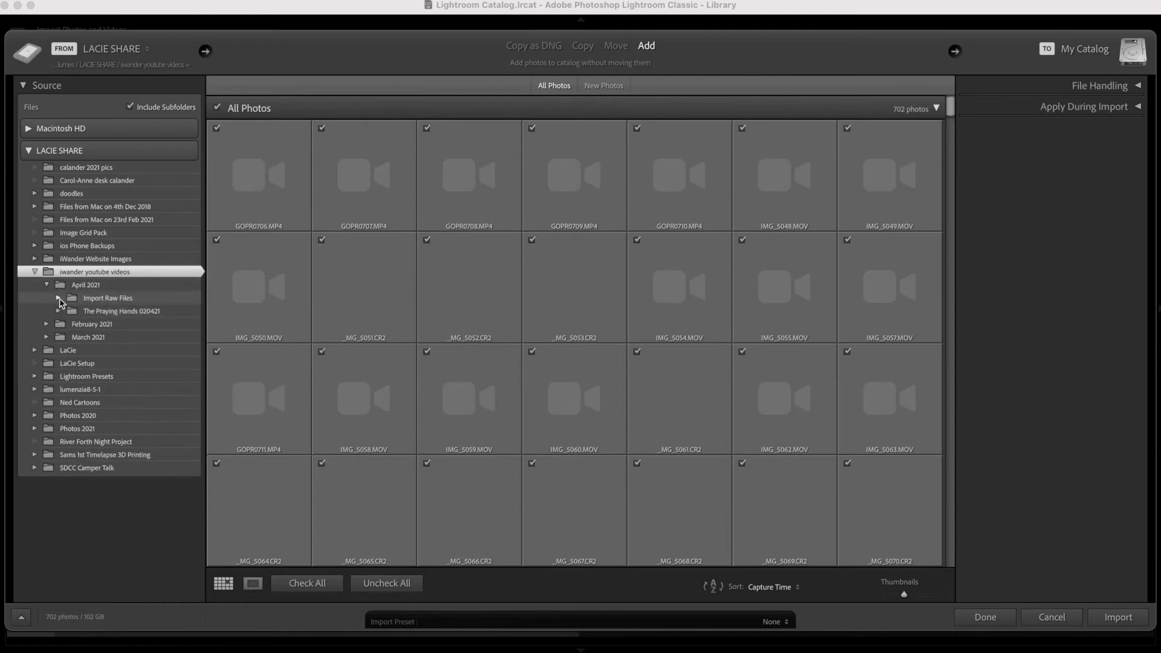
{"action": "left_click", "coordinate": [58, 298]}
{"action": "left_click", "coordinate": [96, 312]}
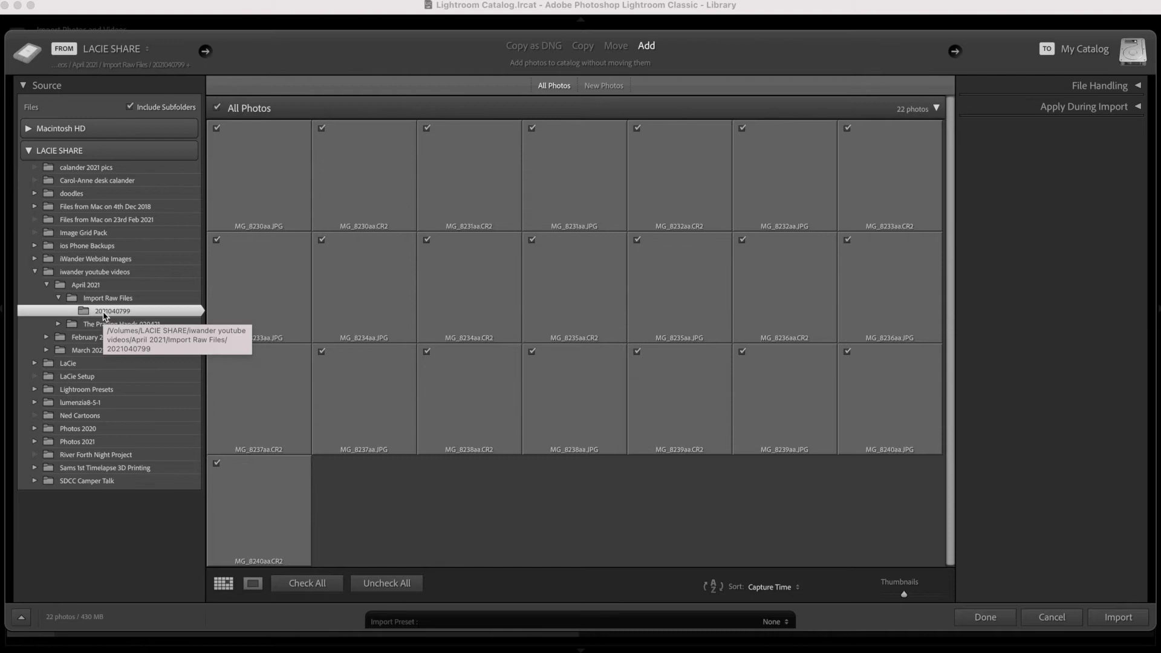
{"action": "double_click", "coordinate": [104, 311]}
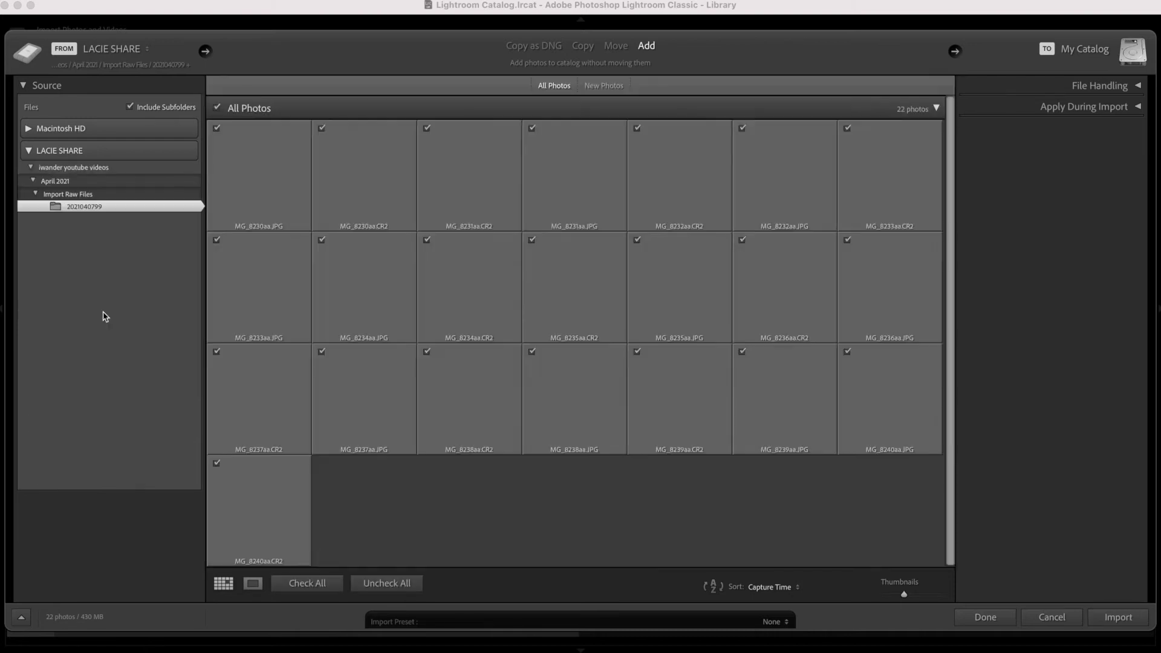
Import the 22 photos and open the raw _MG_8231aa.CR2 in the Develop module.
{"action": "left_click", "coordinate": [1118, 617]}
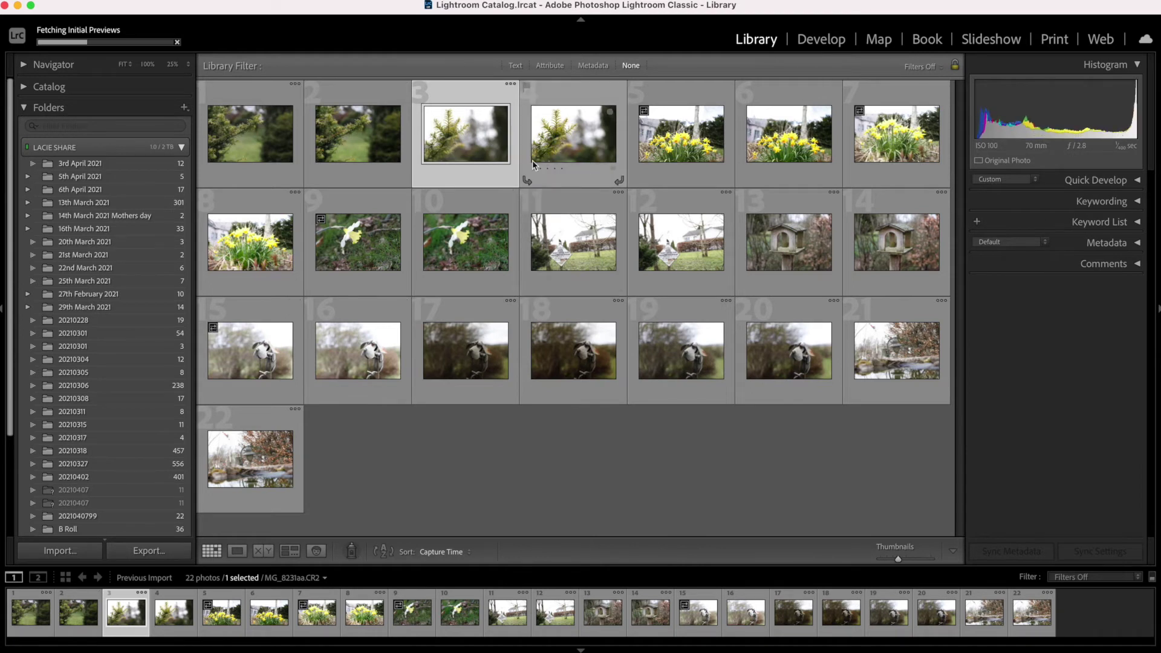
{"action": "left_click", "coordinate": [370, 151]}
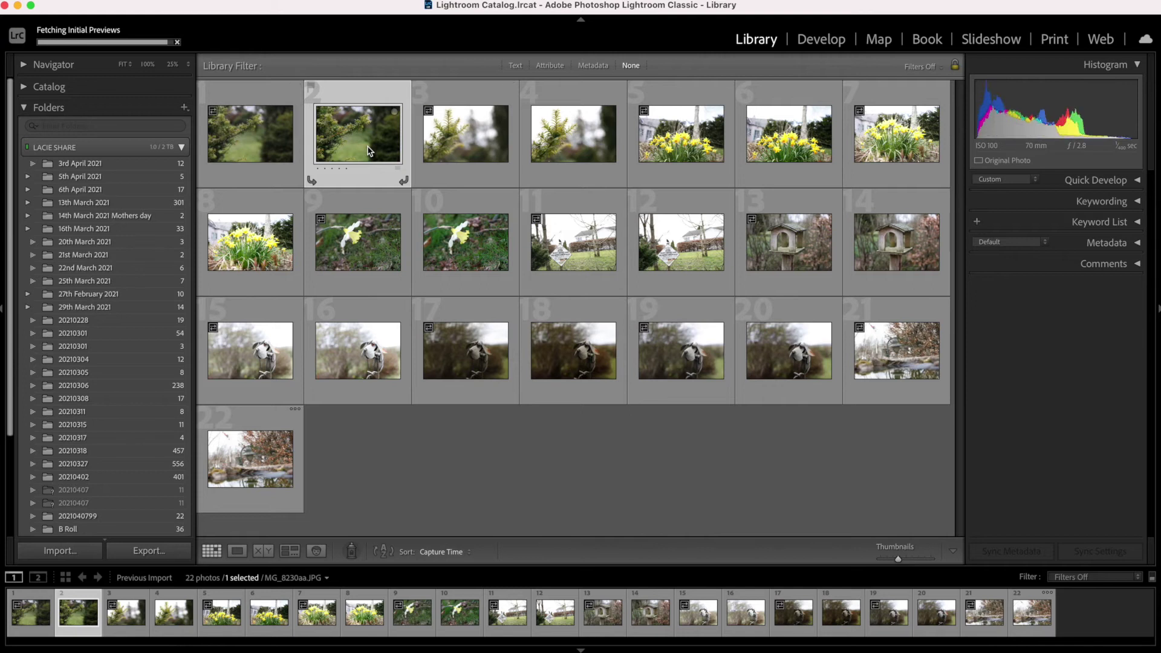
{"action": "left_click", "coordinate": [466, 157]}
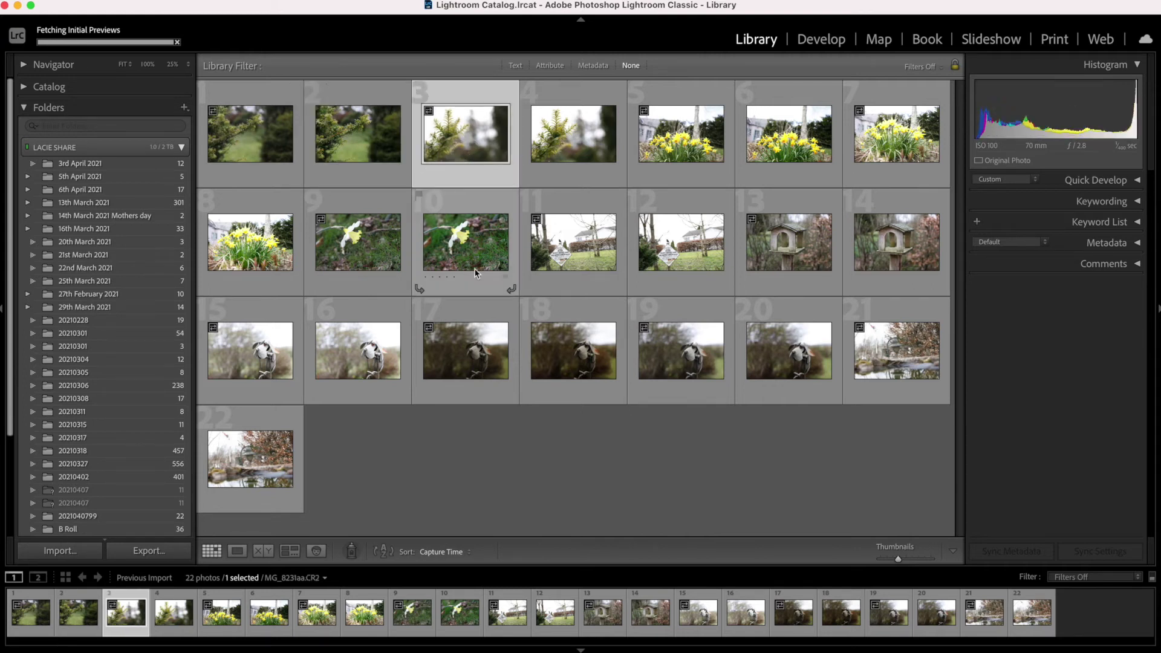
{"action": "left_click", "coordinate": [819, 42]}
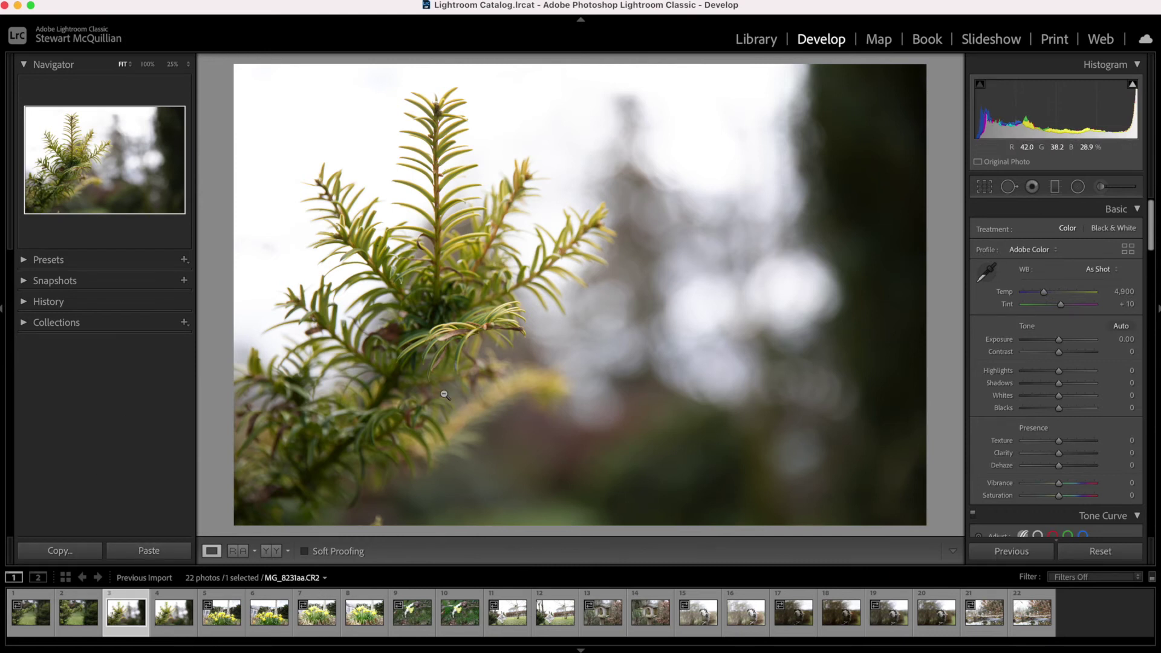
Set Highlights to -80 and Contrast to +22, then return to the Library grid.
{"action": "left_click_drag", "start_coordinate": [1057, 370], "coordinate": [1031, 375]}
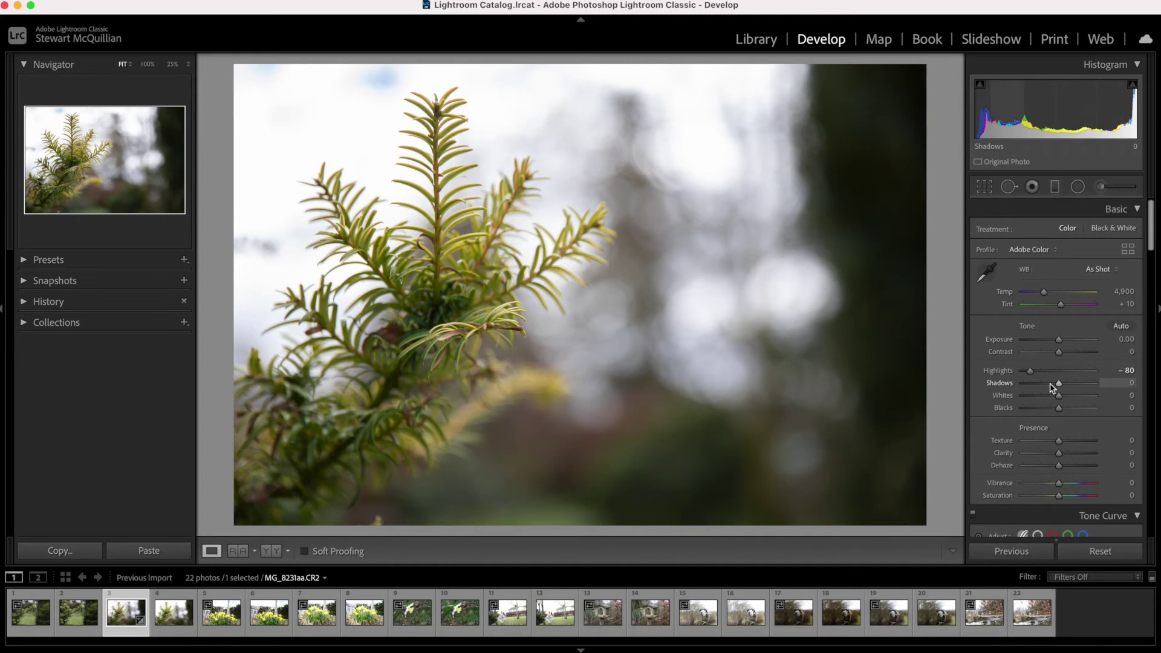
{"action": "left_click", "coordinate": [1065, 352]}
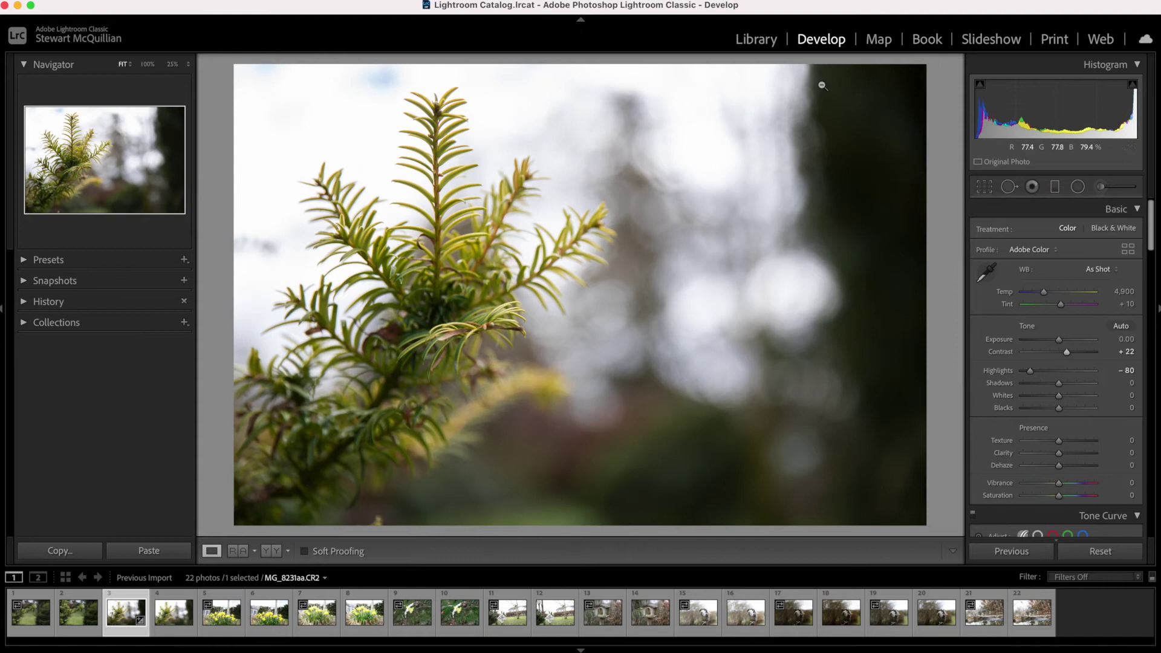
{"action": "left_click", "coordinate": [752, 42]}
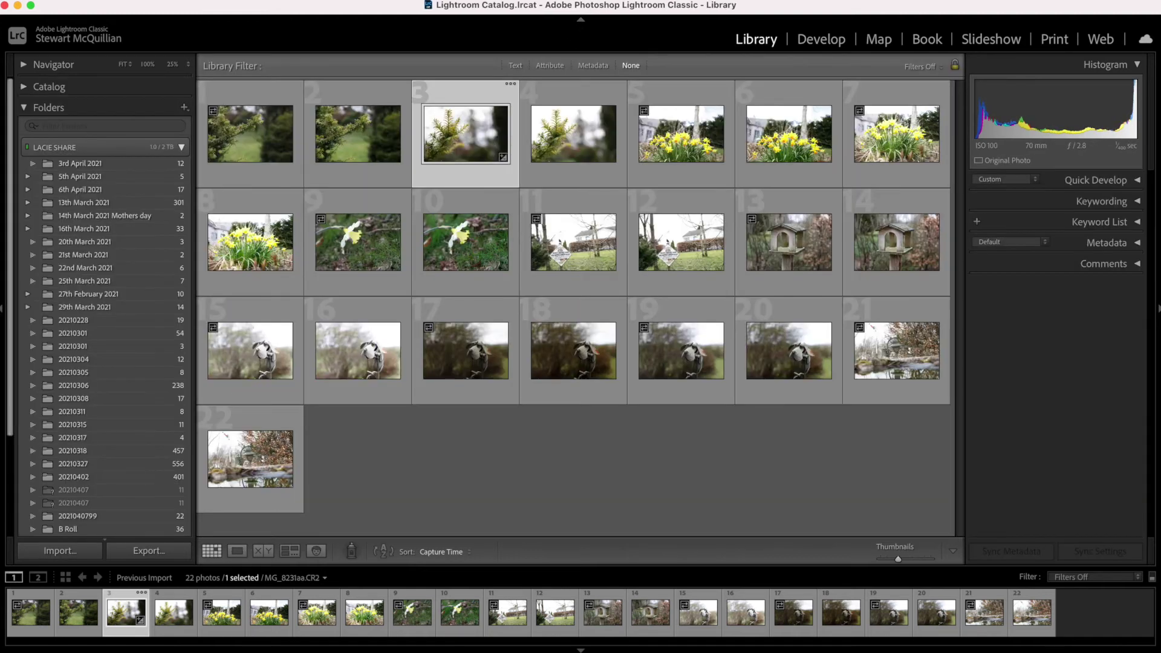
Select all 22 photos and start an export.
{"action": "left_click", "coordinate": [158, 1]}
{"action": "left_click", "coordinate": [181, 108]}
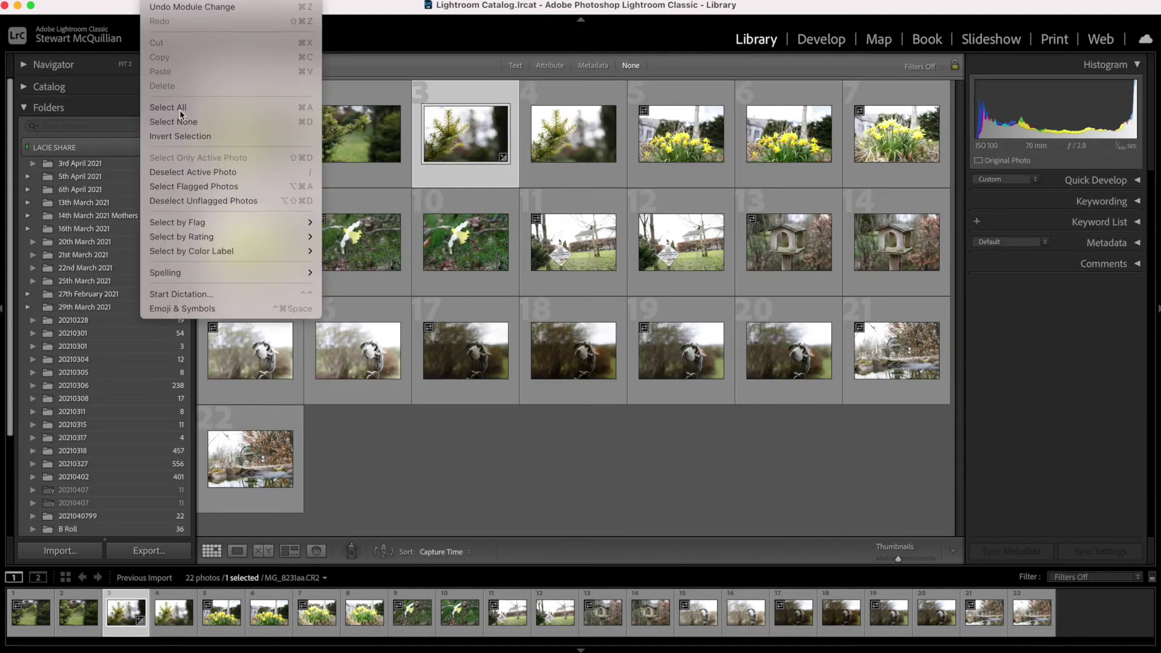
{"action": "left_click", "coordinate": [128, 3]}
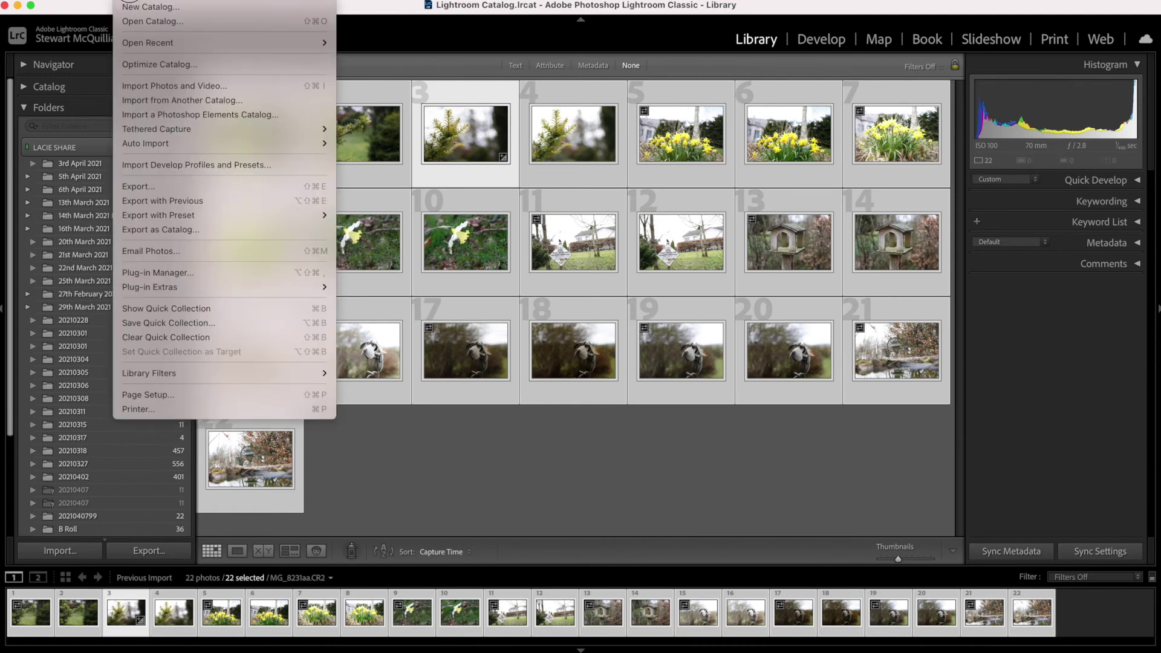
{"action": "left_click", "coordinate": [158, 185]}
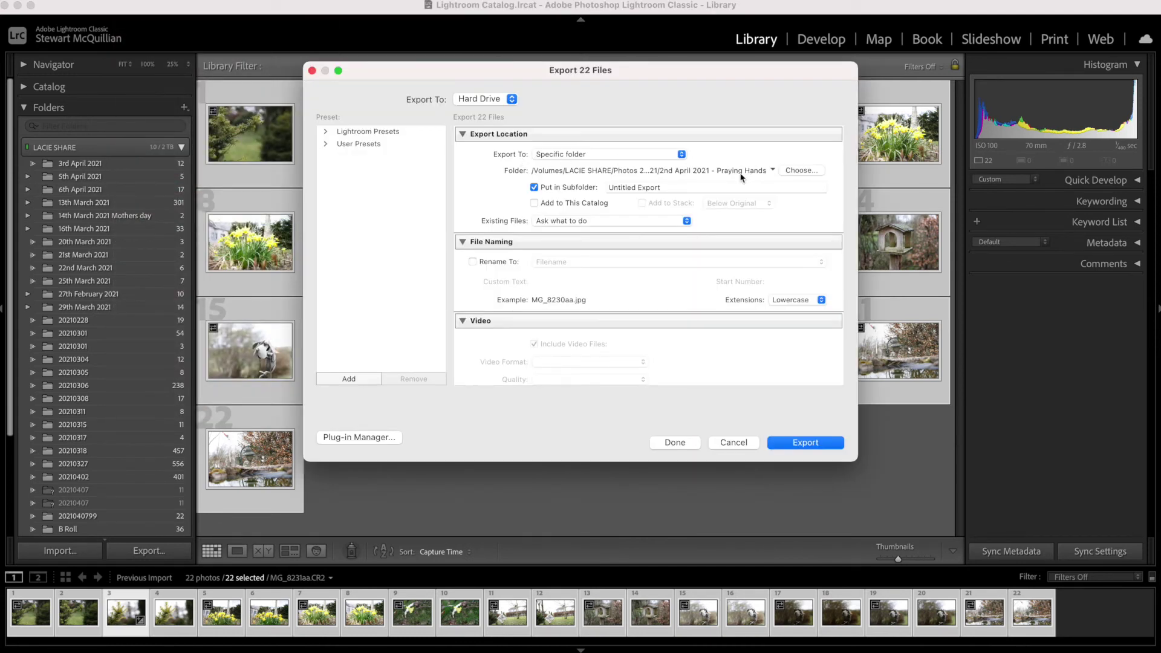
Browse the export destination to LACIE SHARE > iwander youtube videos > April 2021 > Import Raw Files.
{"action": "left_click", "coordinate": [787, 172]}
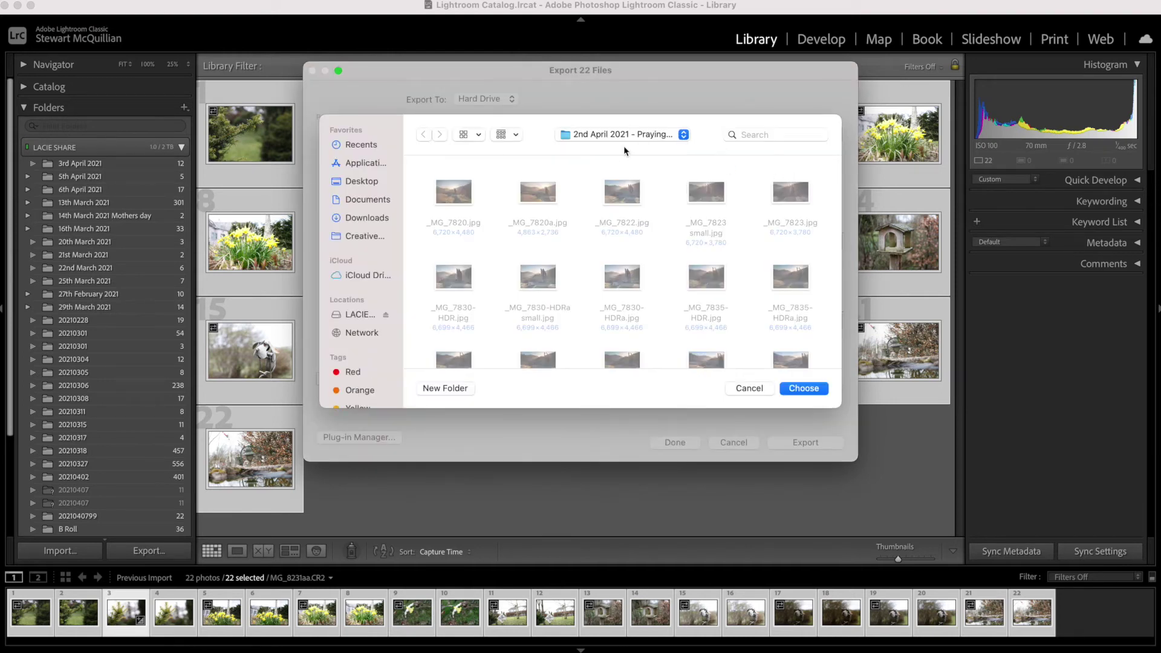
{"action": "left_click", "coordinate": [360, 314]}
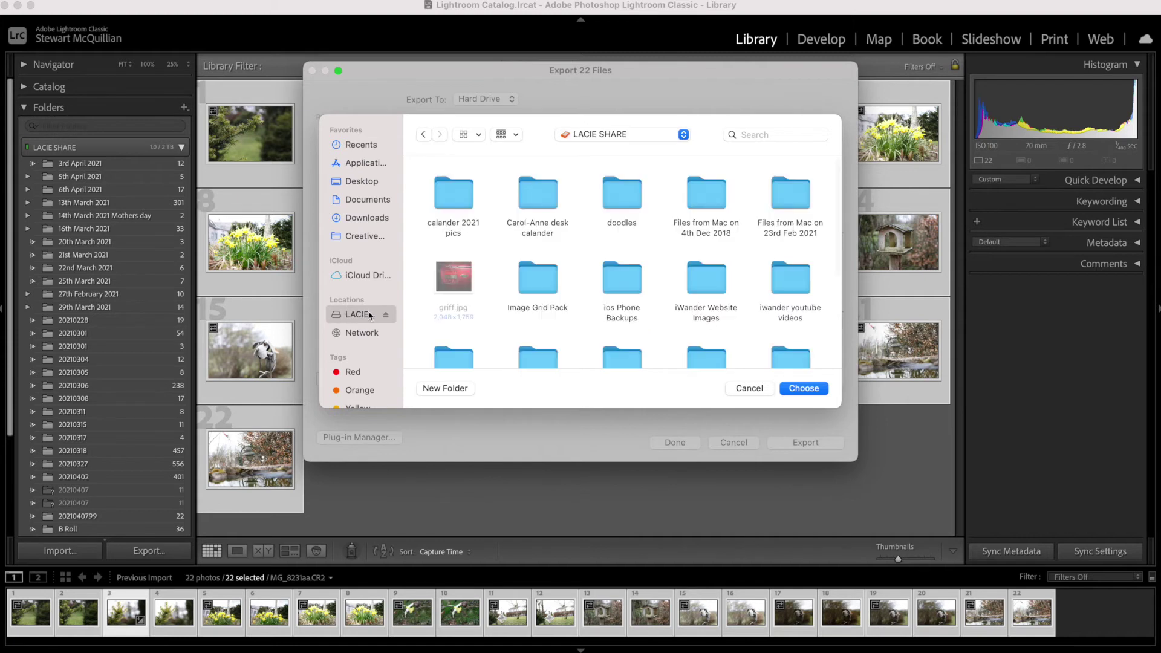
{"action": "scroll", "coordinate": [600, 283], "scroll_direction": "down", "scroll_amount": 2}
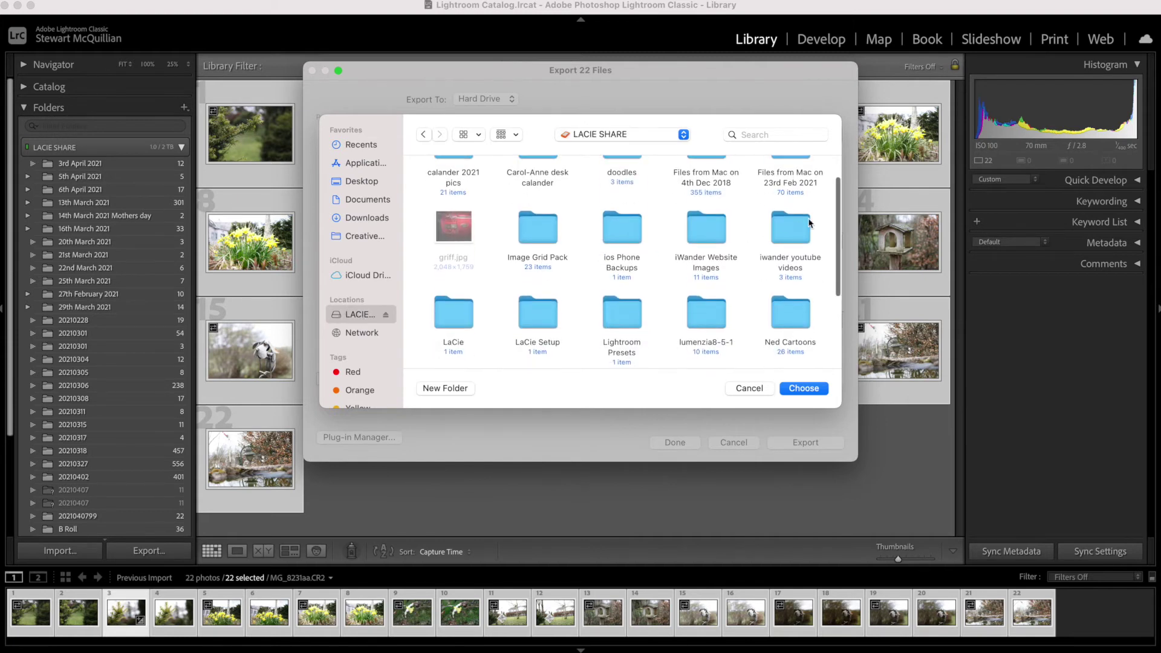
{"action": "double_click", "coordinate": [789, 241]}
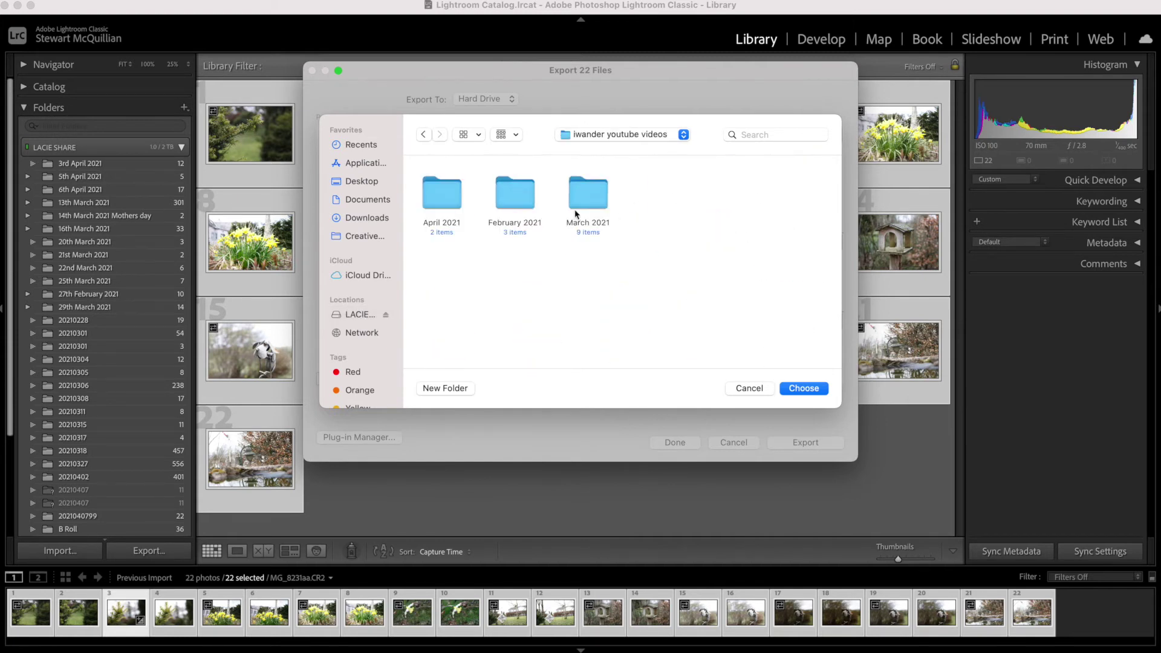
{"action": "double_click", "coordinate": [429, 197]}
{"action": "double_click", "coordinate": [451, 204]}
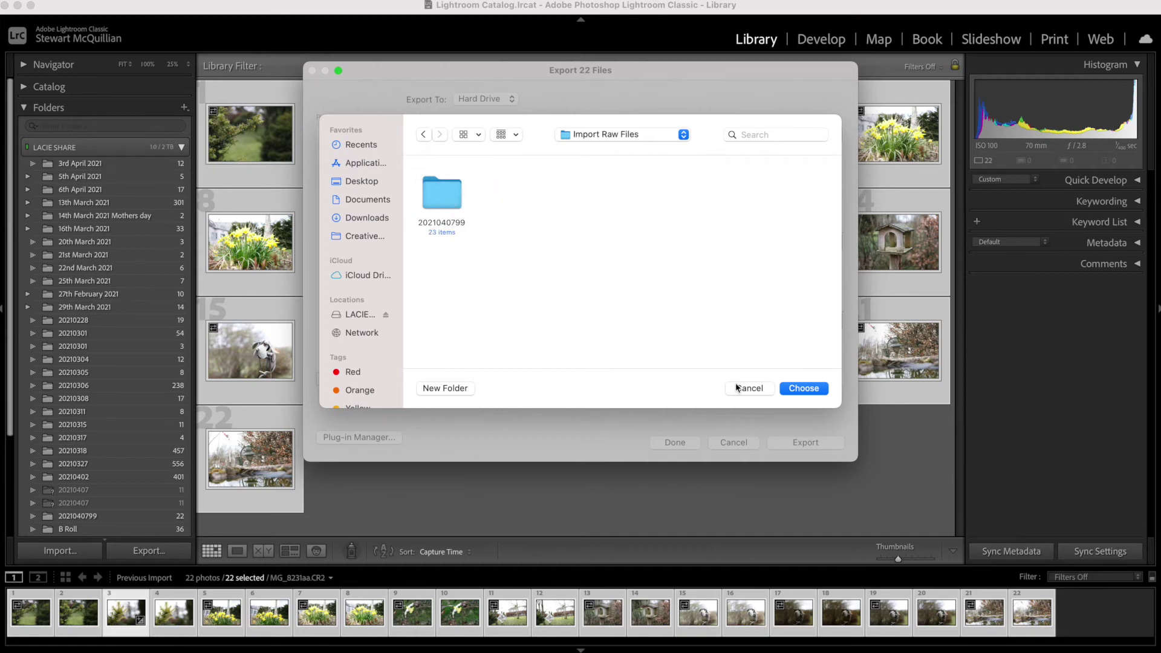
Confirm Import Raw Files as destination and export all 22 photos as sRGB JPEGs.
{"action": "left_click", "coordinate": [820, 388]}
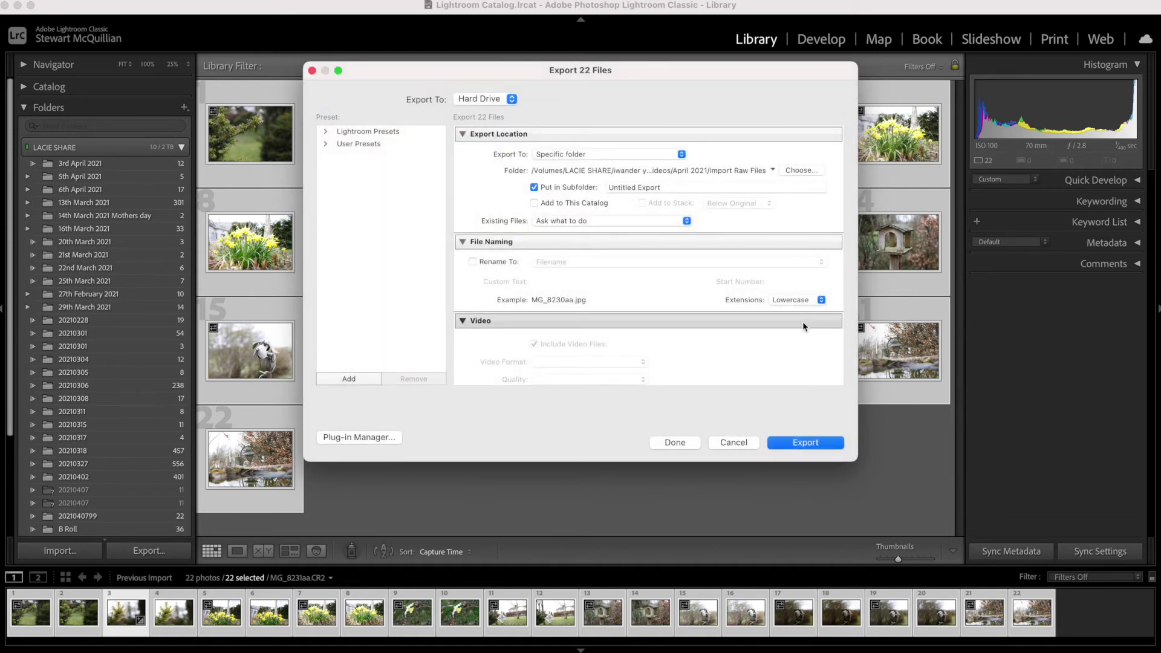
{"action": "scroll", "coordinate": [803, 323], "scroll_direction": "down", "scroll_amount": 3}
{"action": "scroll", "coordinate": [803, 321], "scroll_direction": "down", "scroll_amount": 1}
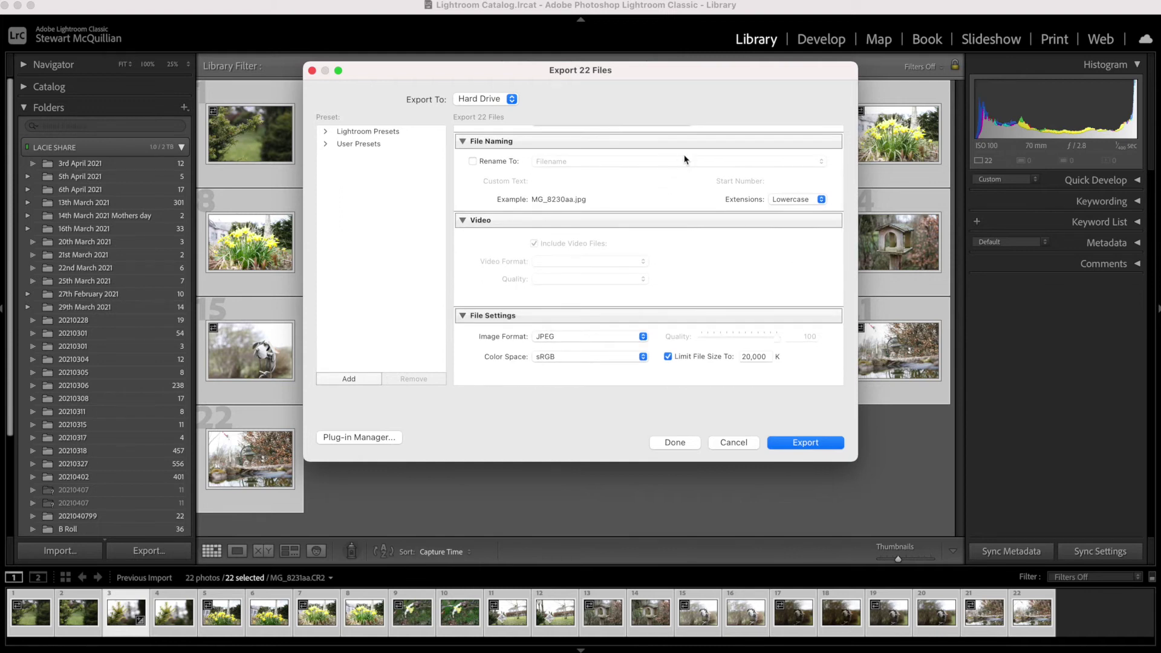
{"action": "scroll", "coordinate": [734, 235], "scroll_direction": "down", "scroll_amount": 5}
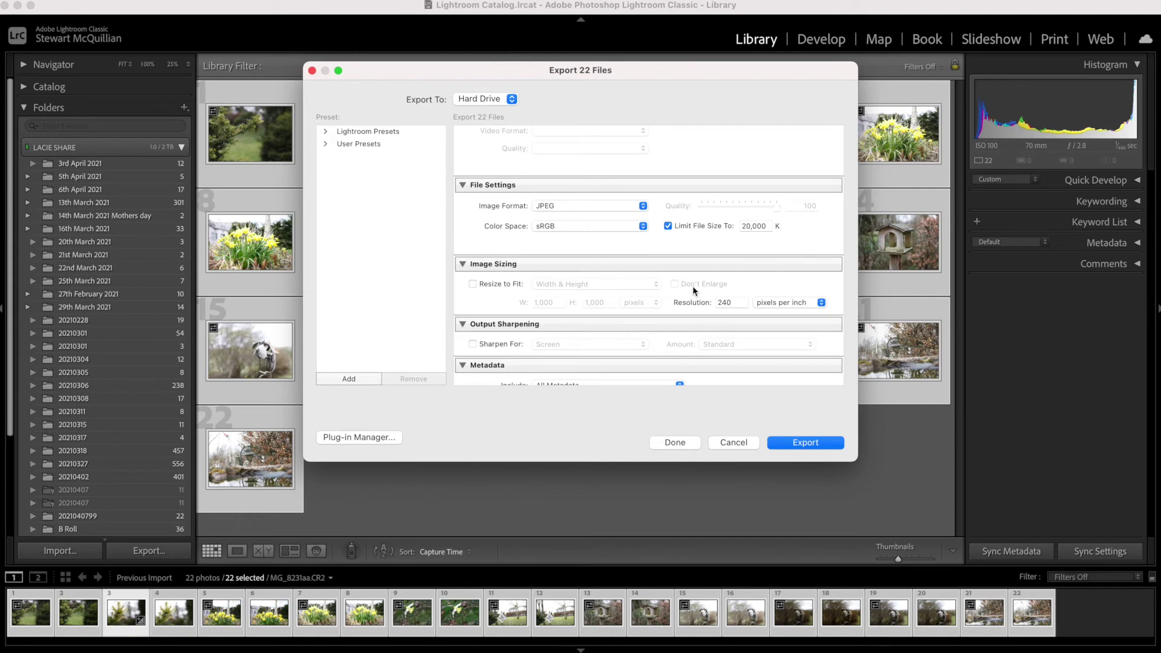
{"action": "scroll", "coordinate": [693, 288], "scroll_direction": "down", "scroll_amount": 3}
{"action": "left_click", "coordinate": [778, 443]}
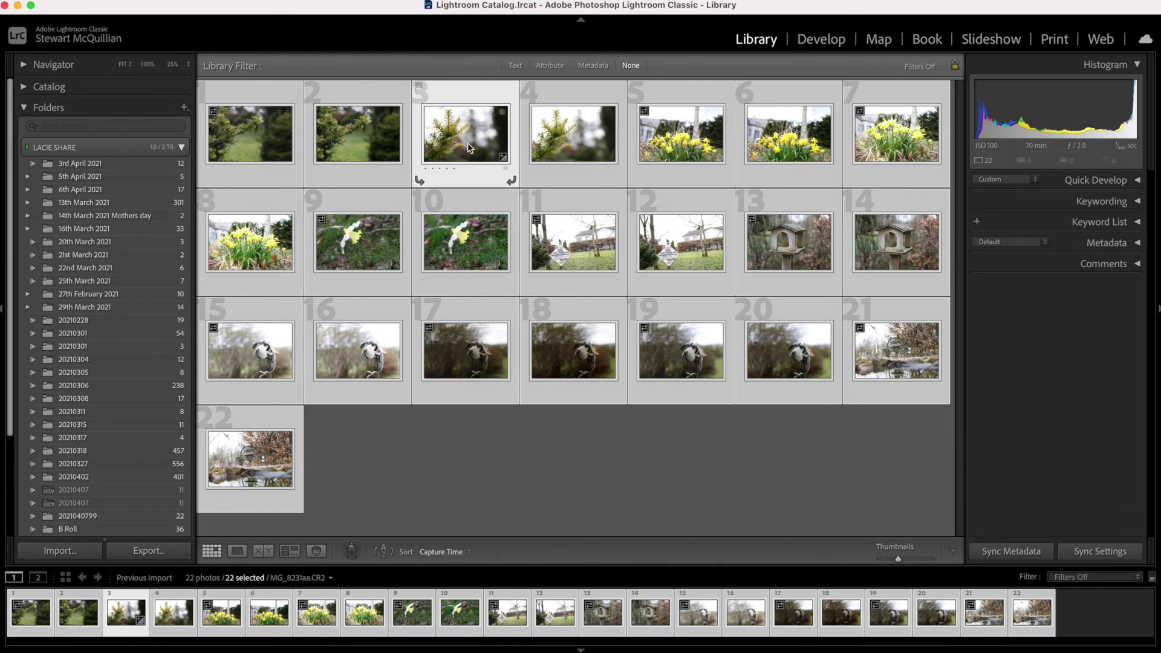
Send the edited MG_8231aa photo to Adobe Photoshop 2021 via Photo > Edit In.
{"action": "left_click", "coordinate": [822, 39]}
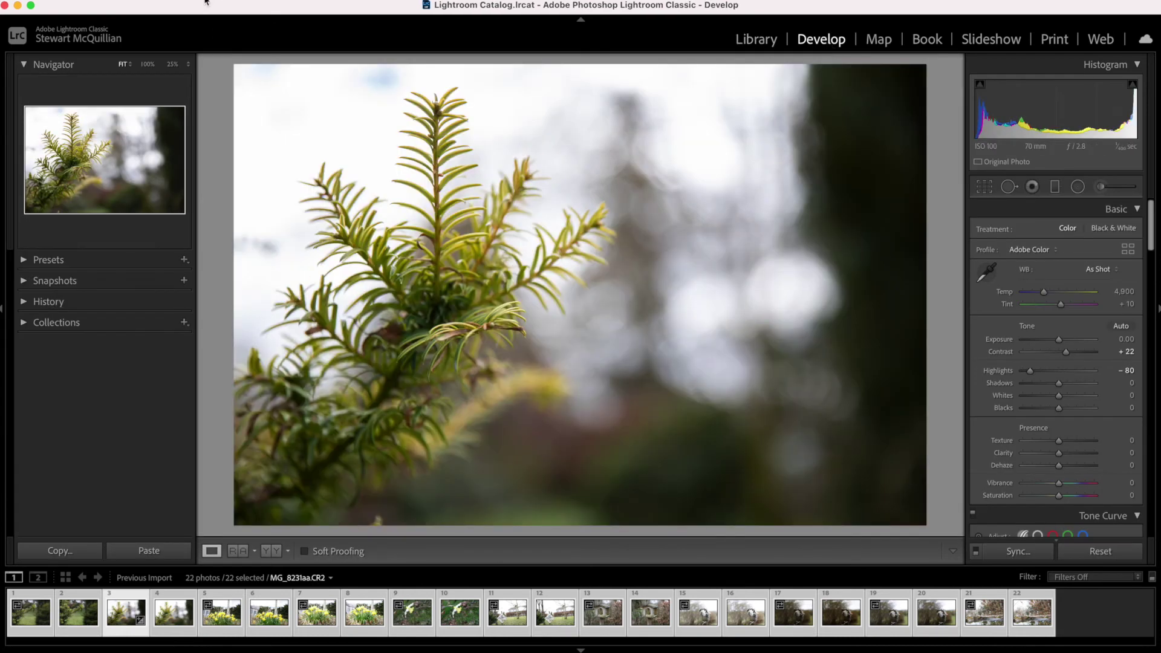
{"action": "left_click", "coordinate": [159, 7]}
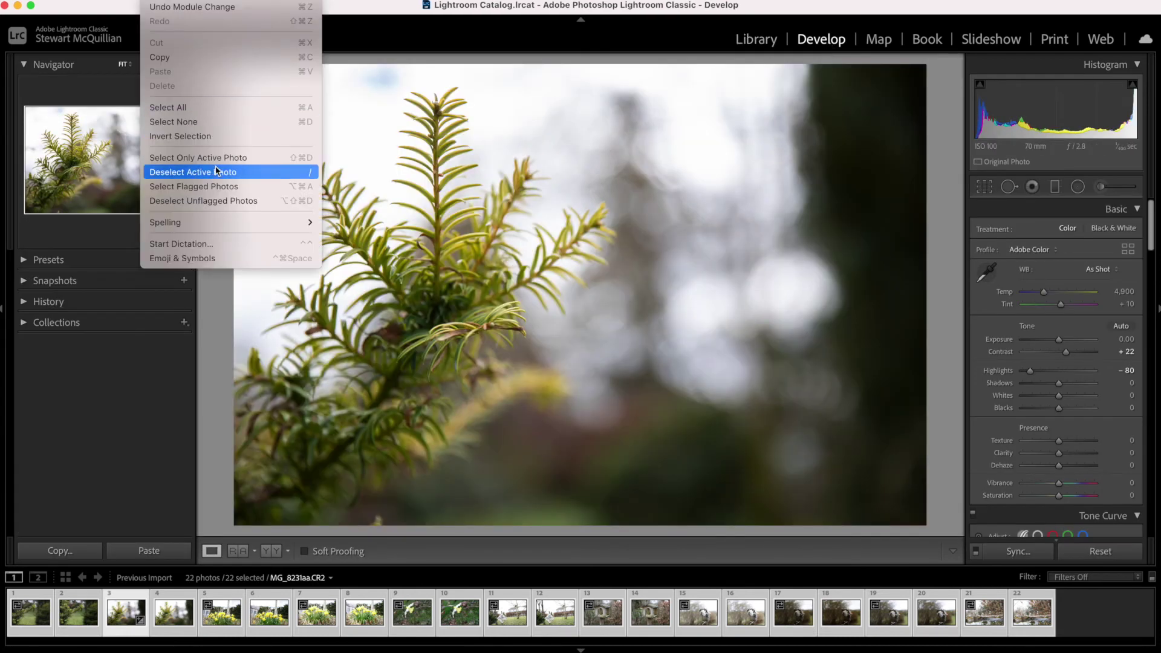
{"action": "mouse_move", "coordinate": [233, 7]}
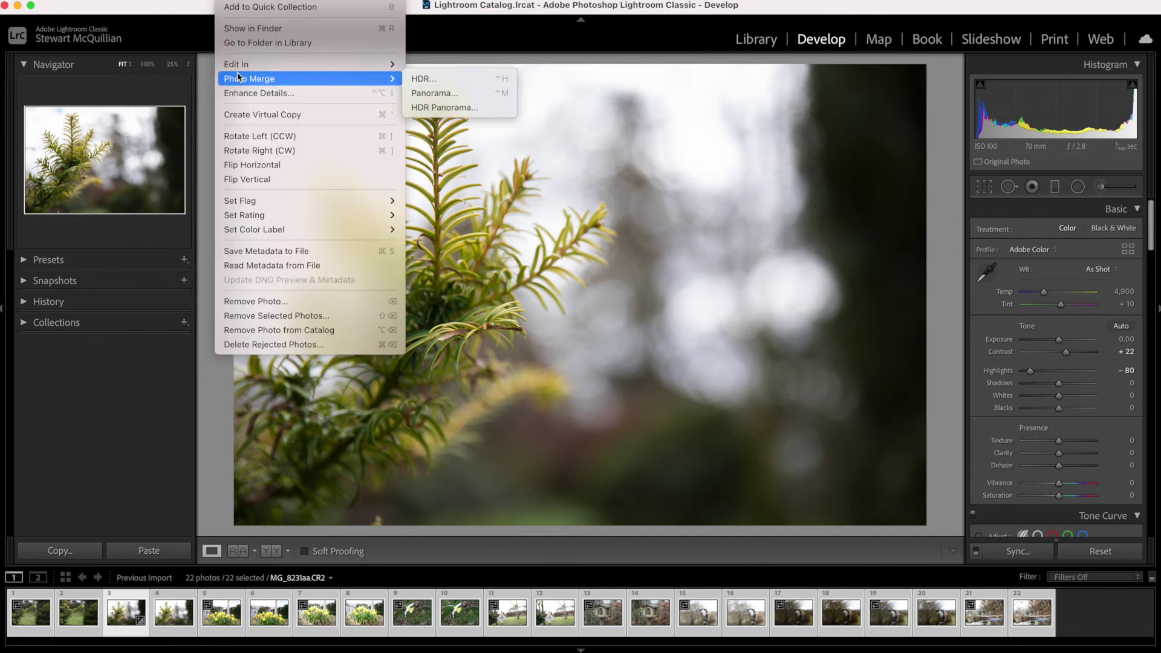
{"action": "mouse_move", "coordinate": [237, 68]}
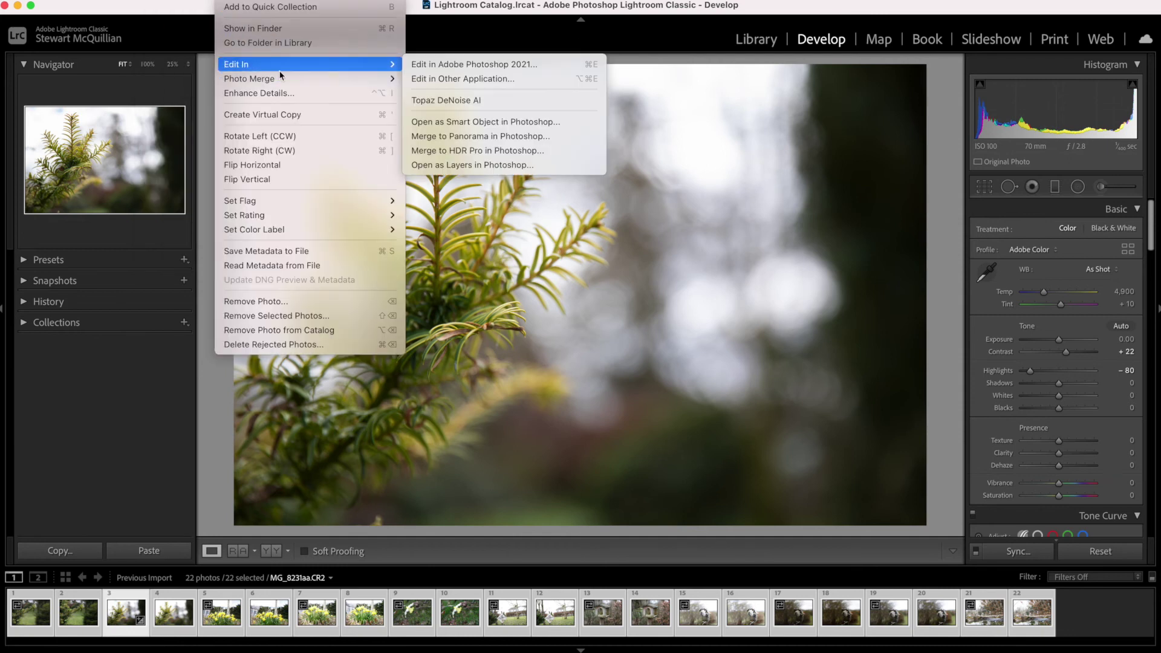
{"action": "left_click", "coordinate": [463, 67]}
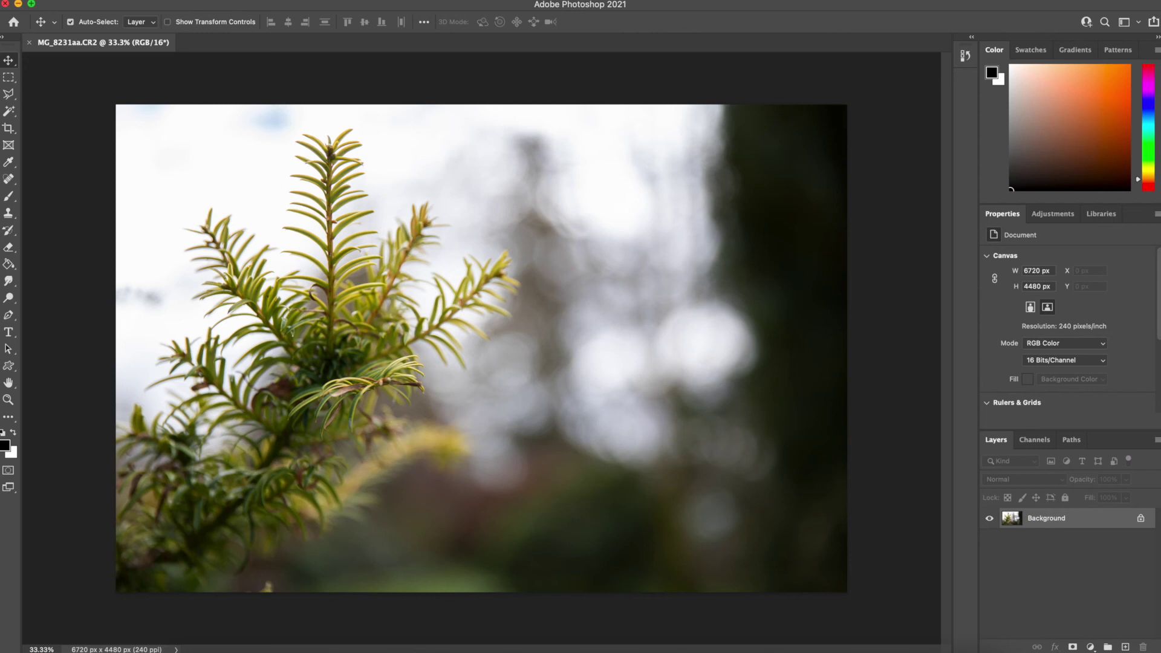
Quick Export the fir-branch photo as JPG, saving MG_8231aa.jpg into the Import Raw Files folder.
{"action": "left_click", "coordinate": [99, 0]}
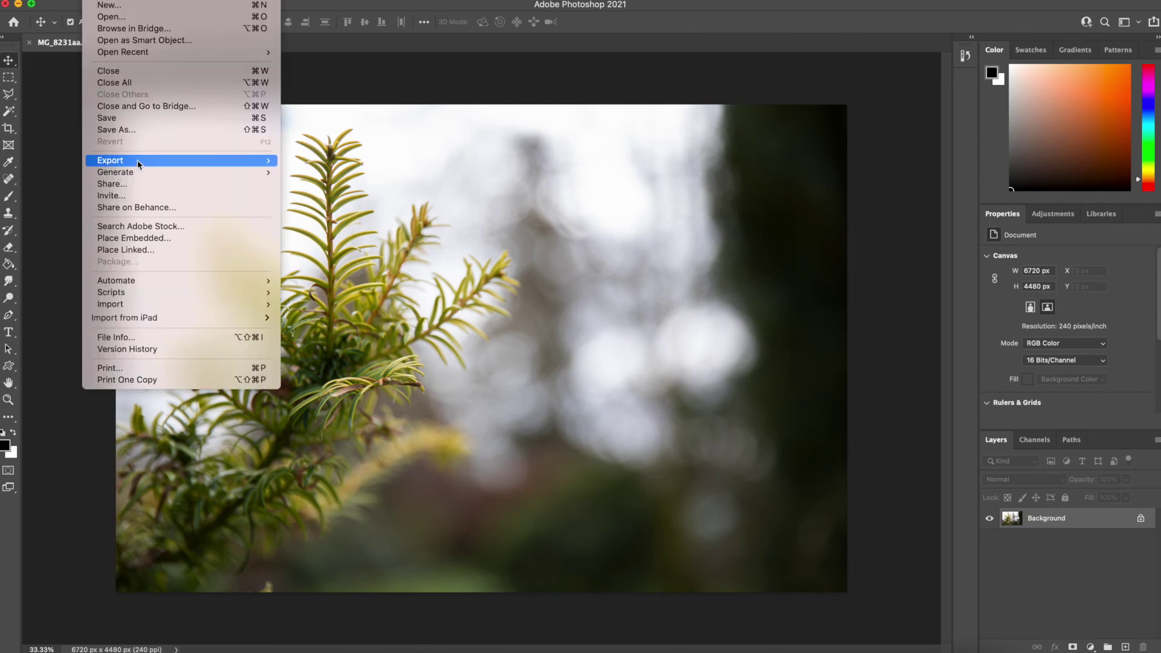
{"action": "mouse_move", "coordinate": [137, 161]}
{"action": "left_click", "coordinate": [336, 162]}
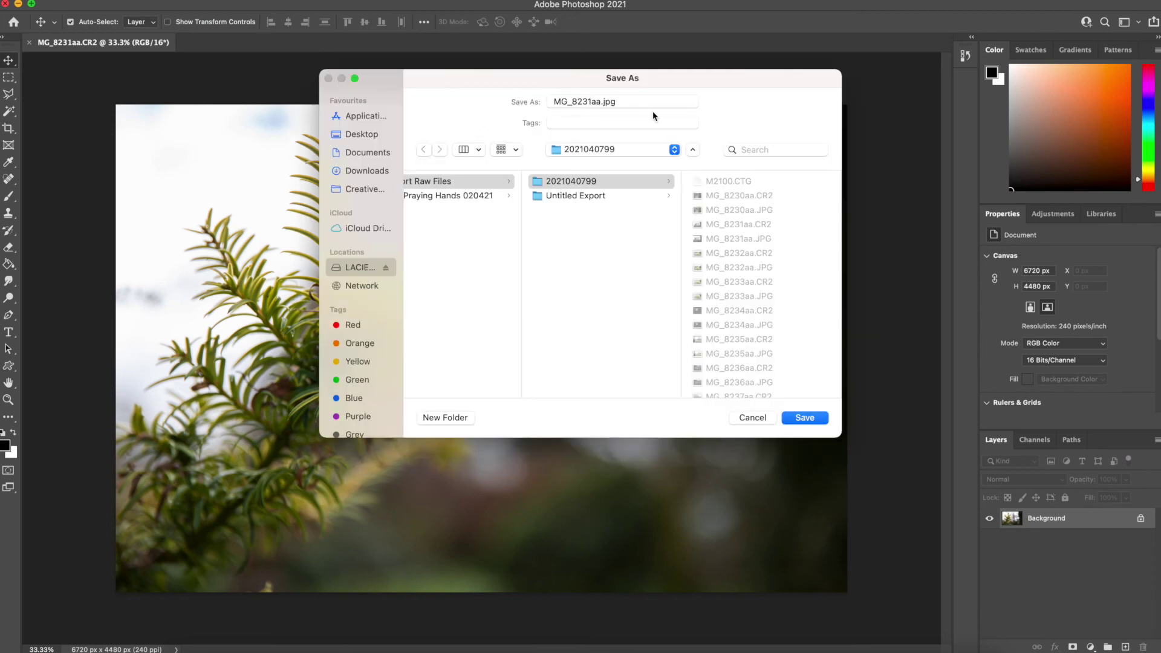
{"action": "scroll", "coordinate": [480, 196], "scroll_direction": "left", "scroll_amount": 3}
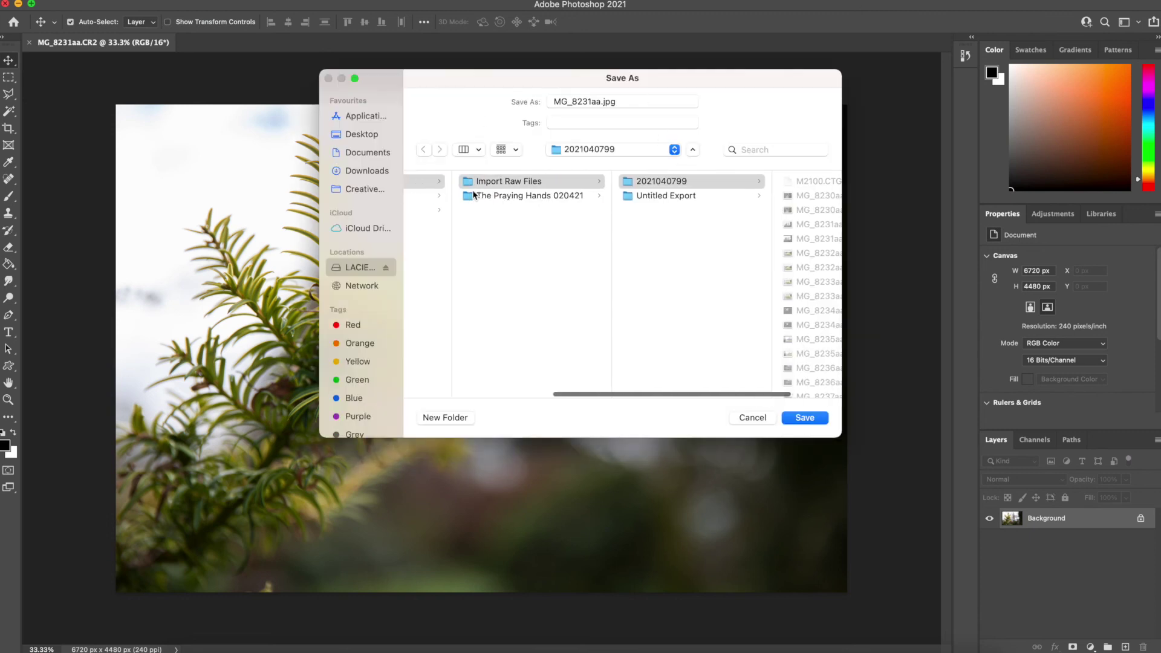
{"action": "left_click", "coordinate": [470, 182]}
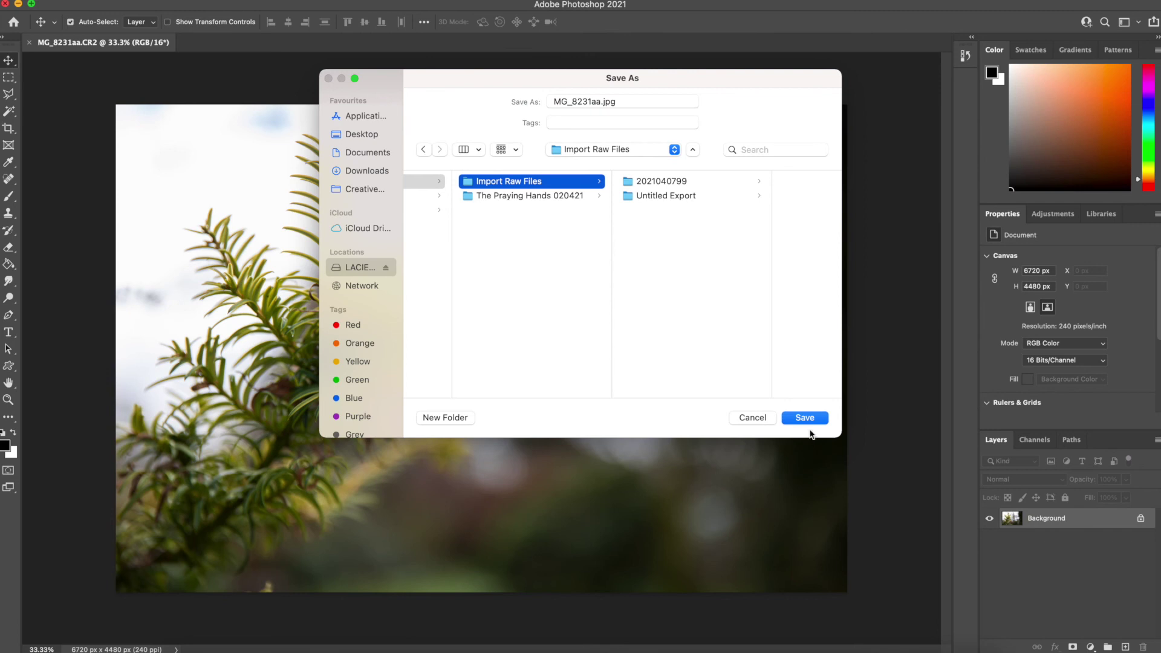
{"action": "left_click", "coordinate": [809, 418]}
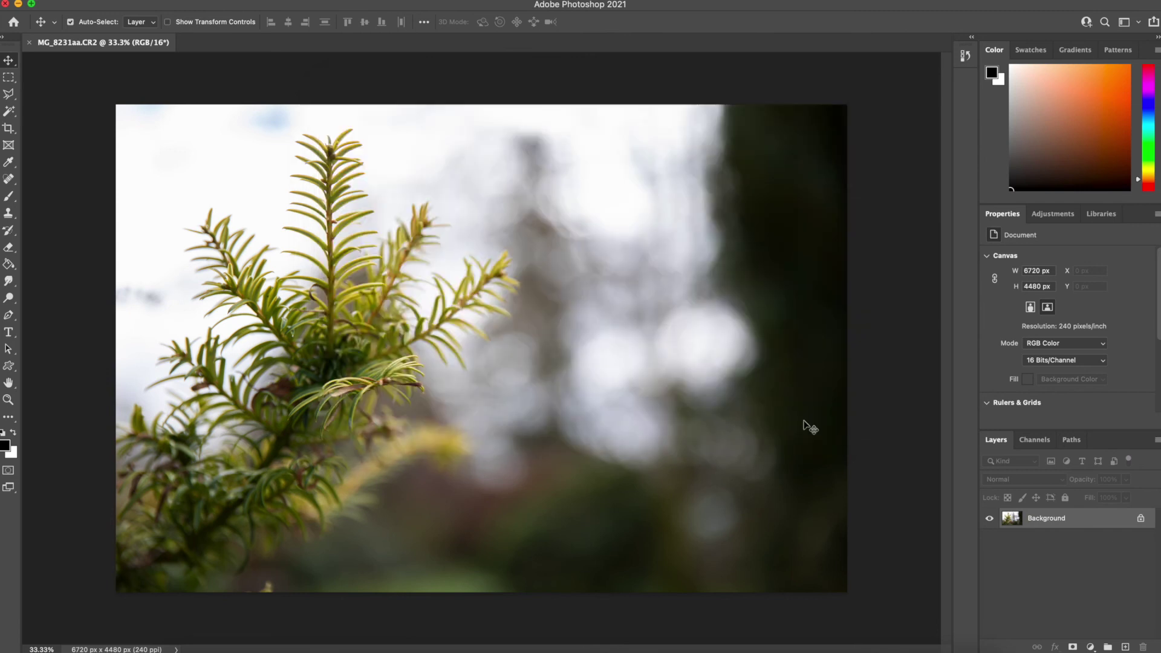